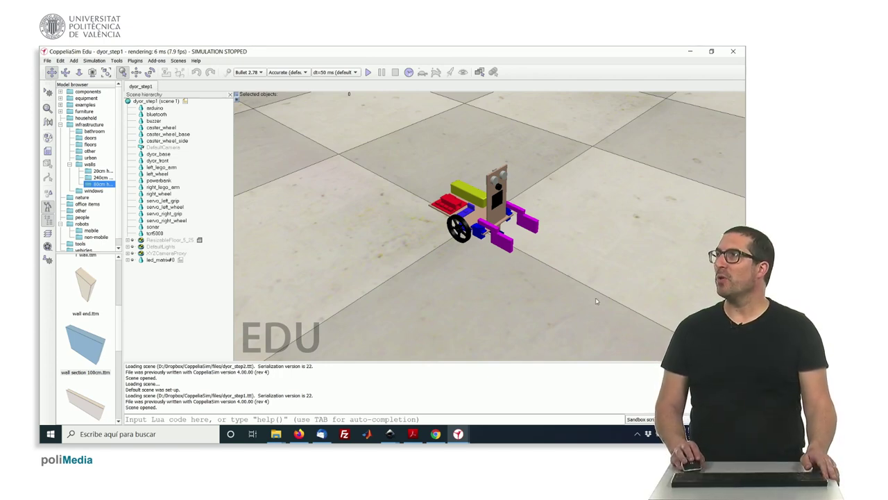
Step: Orbit around the robot and select dyor_front and the left and right lego arms to inspect them
{"action": "left_click_drag", "start_coordinate": [576, 288], "coordinate": [564, 254]}
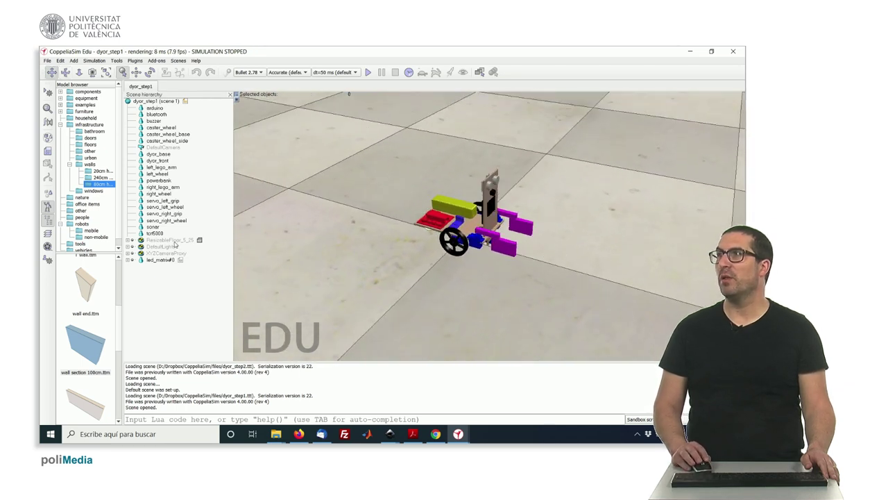
{"action": "left_click_drag", "start_coordinate": [526, 255], "coordinate": [479, 259]}
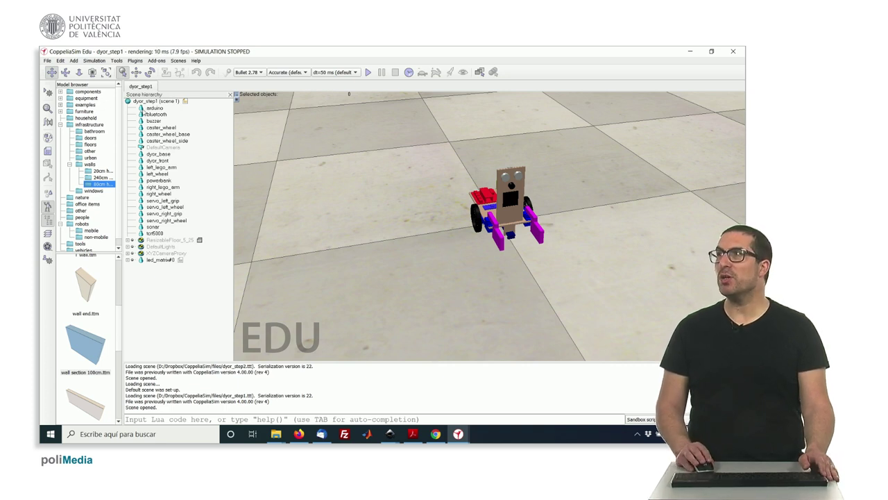
{"action": "middle_click_drag", "start_coordinate": [413, 265], "coordinate": [556, 238]}
{"action": "middle_click_drag", "start_coordinate": [415, 130], "coordinate": [410, 119]}
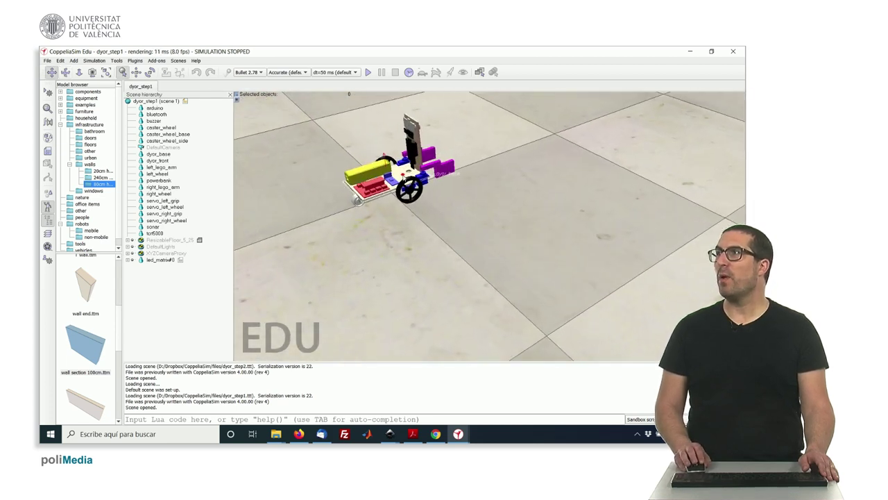
{"action": "left_click", "coordinate": [408, 171]}
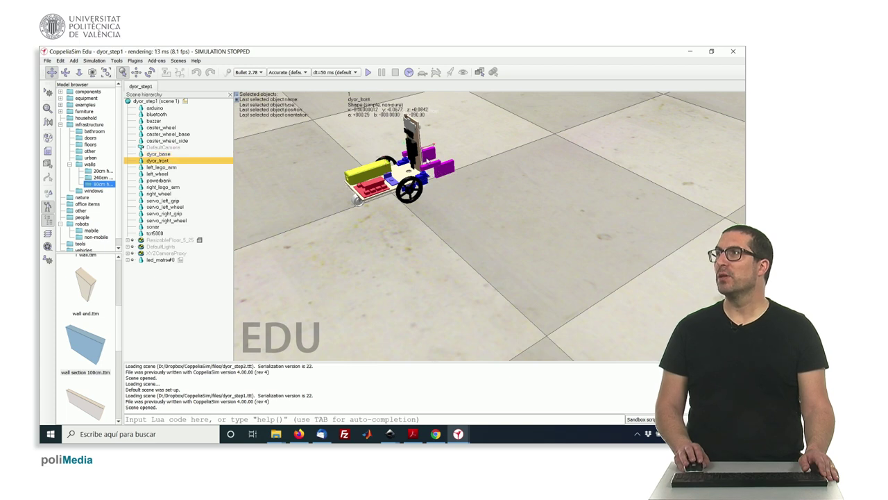
{"action": "left_click", "coordinate": [432, 162]}
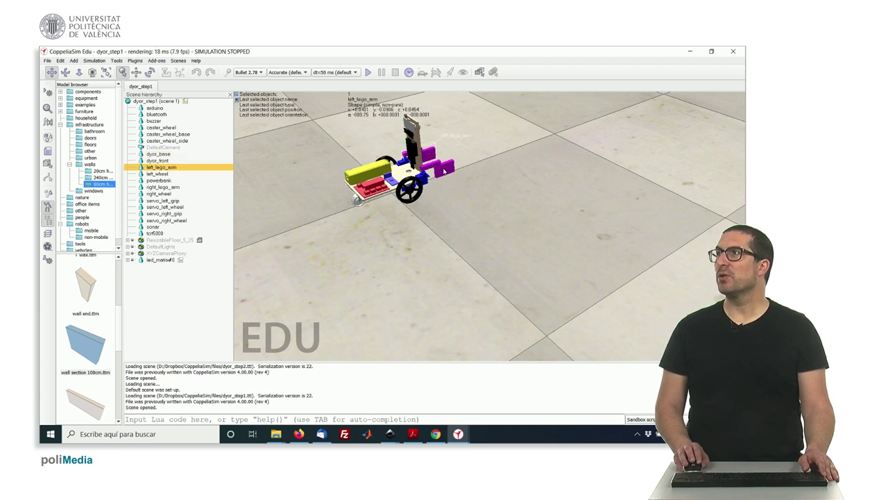
{"action": "left_click", "coordinate": [444, 177]}
Step: Compare the left and right lego arms from a lower angle, then clear the selection
{"action": "left_click", "coordinate": [440, 169]}
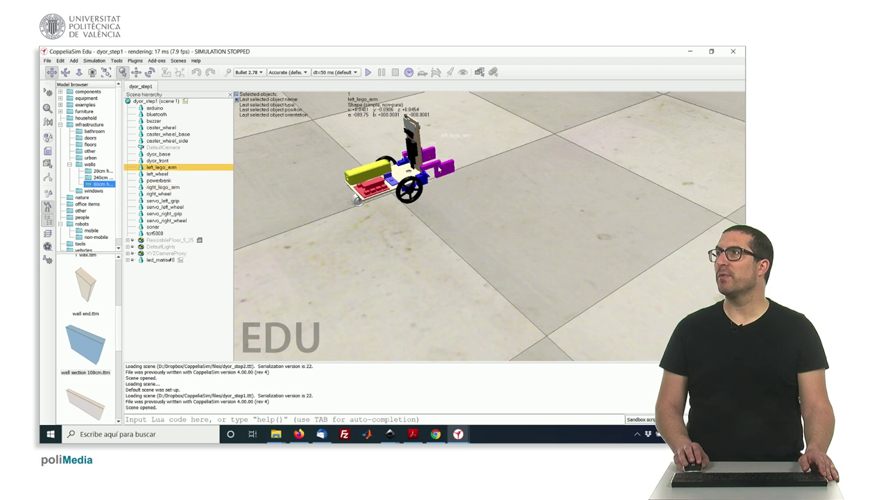
{"action": "left_click", "coordinate": [443, 173]}
{"action": "left_click", "coordinate": [427, 155]}
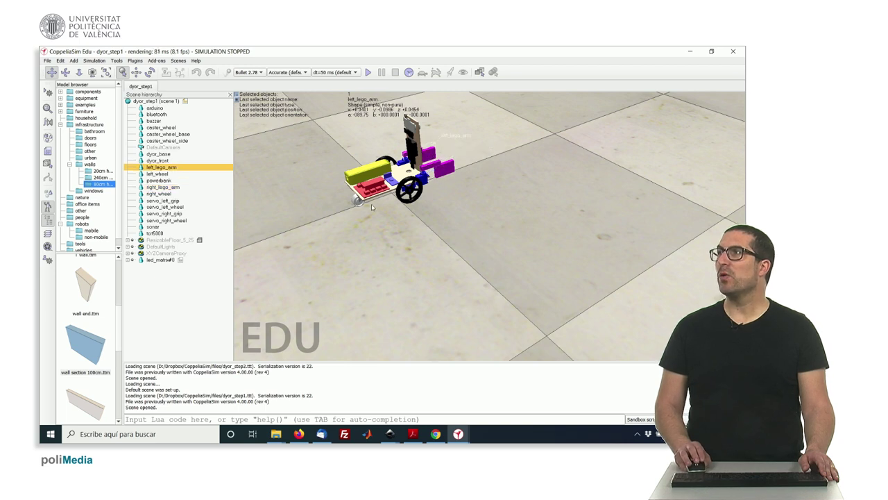
{"action": "left_click_drag", "start_coordinate": [374, 201], "coordinate": [352, 188]}
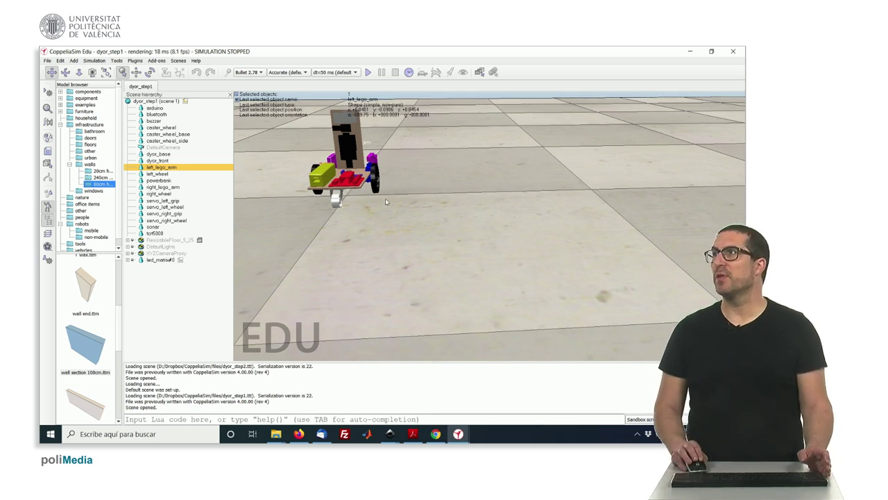
{"action": "left_click_drag", "start_coordinate": [375, 200], "coordinate": [405, 231]}
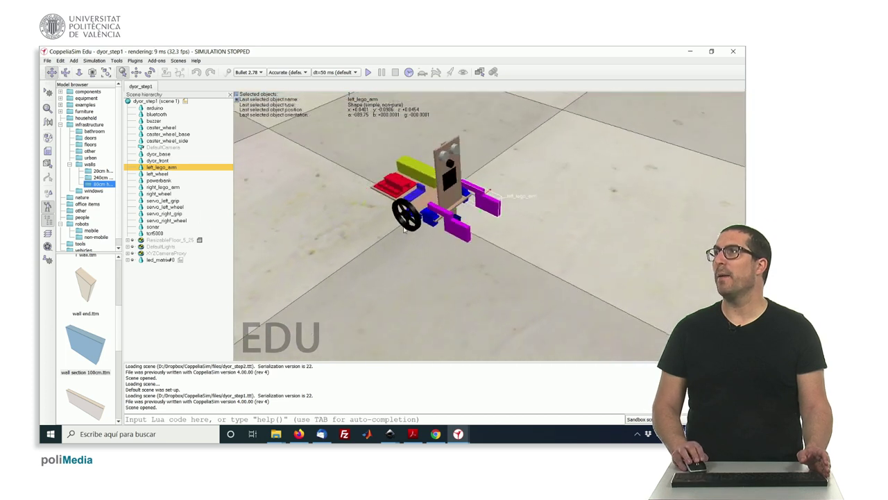
{"action": "left_click", "coordinate": [438, 268]}
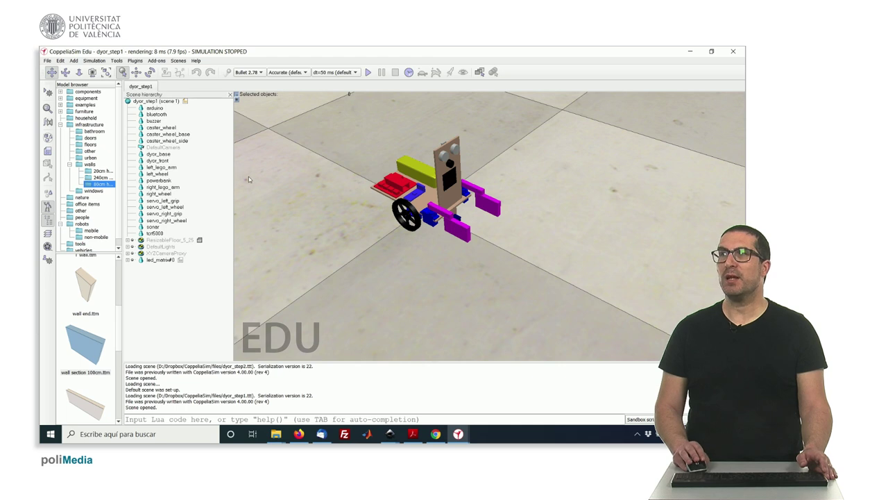
Step: Select dyor_base and check its visibility layers in the object properties Common tab
{"action": "left_click", "coordinate": [429, 202]}
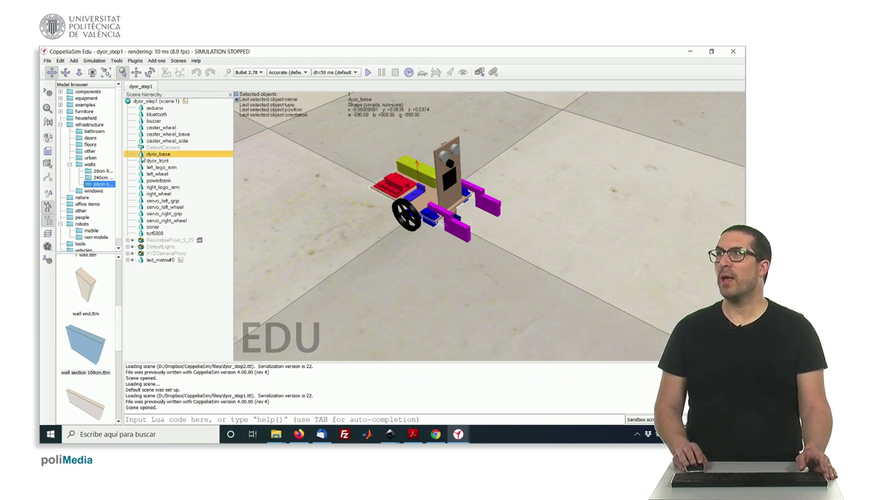
{"action": "double_click", "coordinate": [141, 155]}
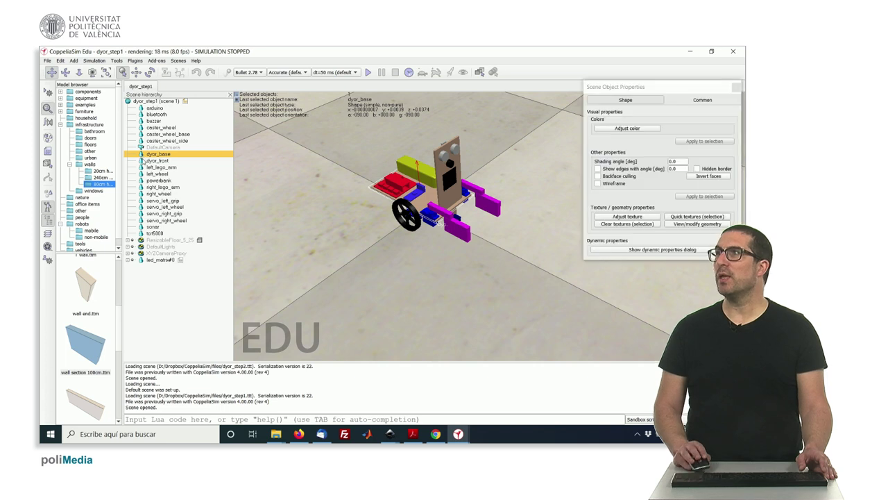
{"action": "left_click", "coordinate": [689, 102]}
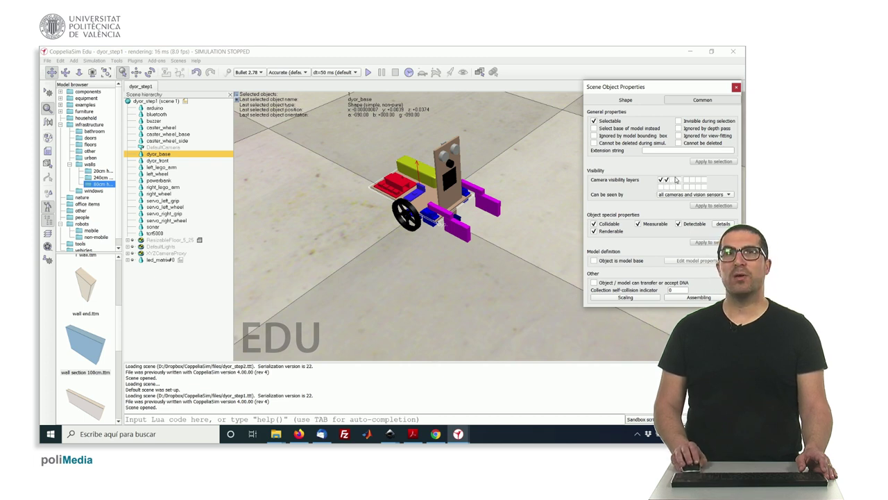
{"action": "left_click", "coordinate": [736, 87]}
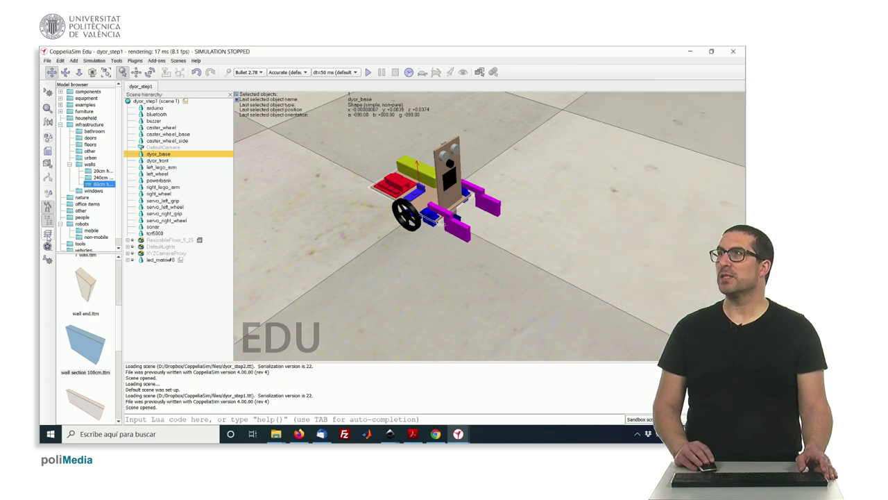
Step: Uncheck visibility layer 1 in the Layers dialog, then reselect dyor_base
{"action": "left_click", "coordinate": [48, 234]}
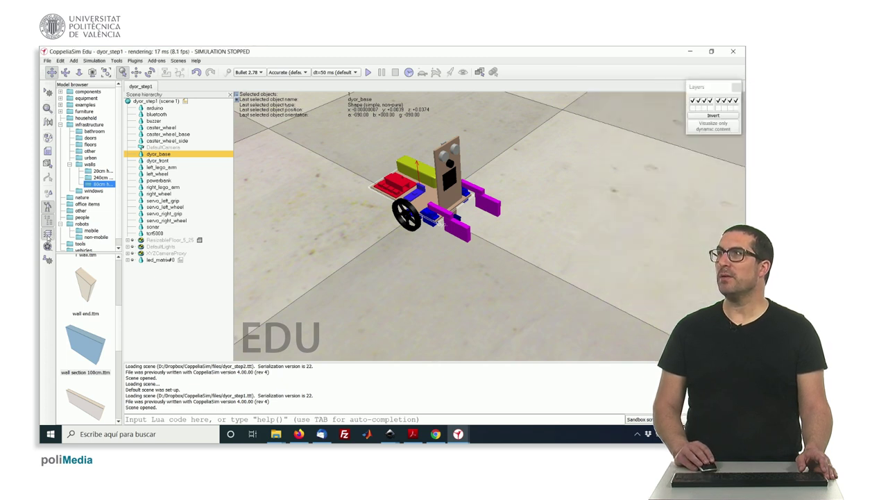
{"action": "left_click", "coordinate": [693, 102]}
{"action": "left_click", "coordinate": [547, 234]}
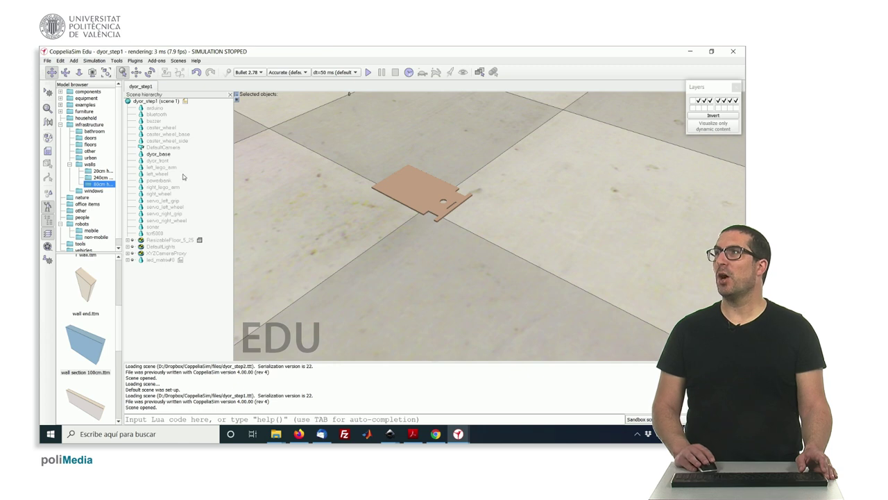
{"action": "left_click", "coordinate": [158, 154]}
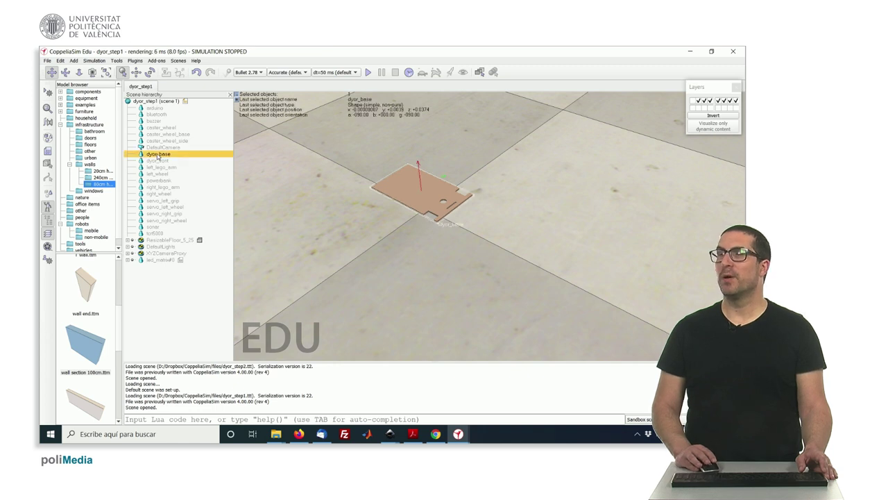
Step: Put dyor_base in triangle edit mode and box-select all 300 of its mesh triangles
{"action": "left_click", "coordinate": [47, 163]}
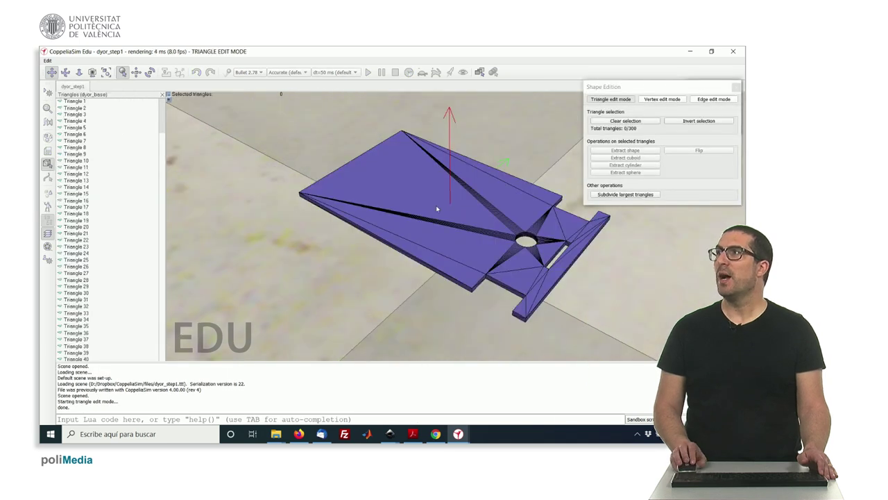
{"action": "mouse_move", "coordinate": [327, 213]}
{"action": "left_mouse_down"}
{"action": "mouse_move", "coordinate": [329, 224]}
{"action": "mouse_move", "coordinate": [336, 181]}
{"action": "mouse_move", "coordinate": [305, 215]}
{"action": "mouse_move", "coordinate": [313, 207]}
{"action": "left_mouse_up"}
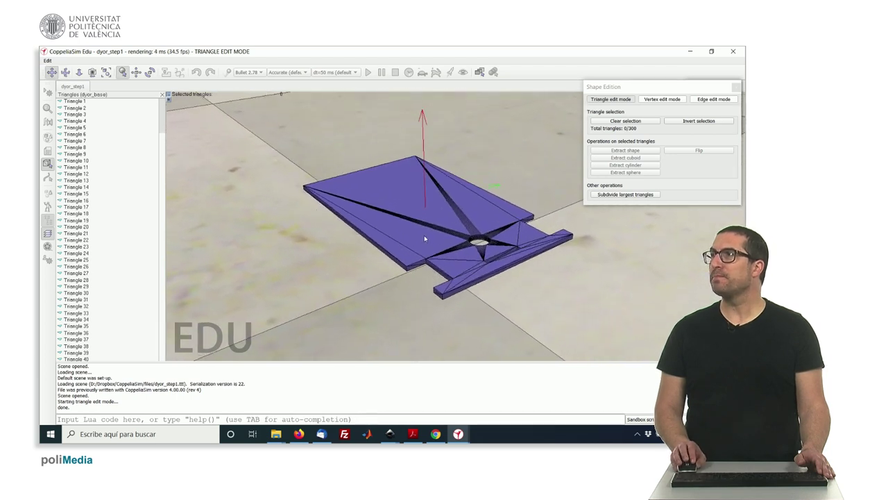
{"action": "scroll", "coordinate": [424, 239], "scroll_direction": "down", "scroll_amount": 3}
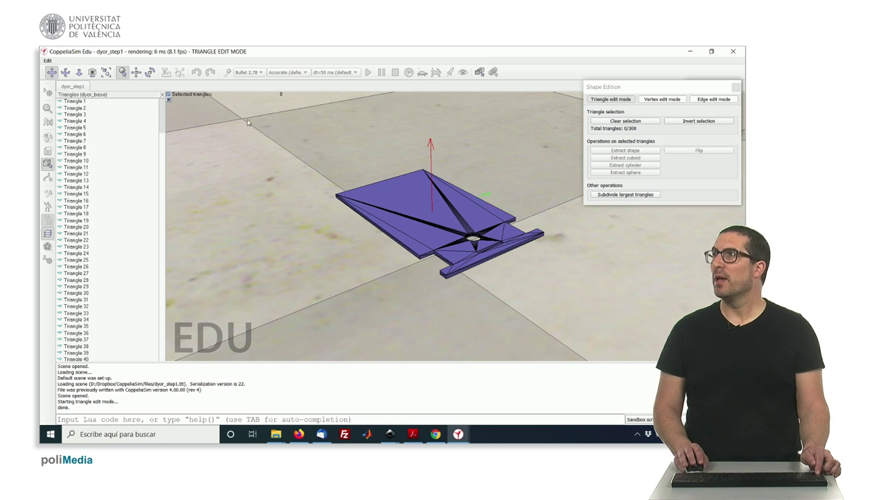
{"action": "left_click_drag", "start_coordinate": [248, 118], "coordinate": [579, 310]}
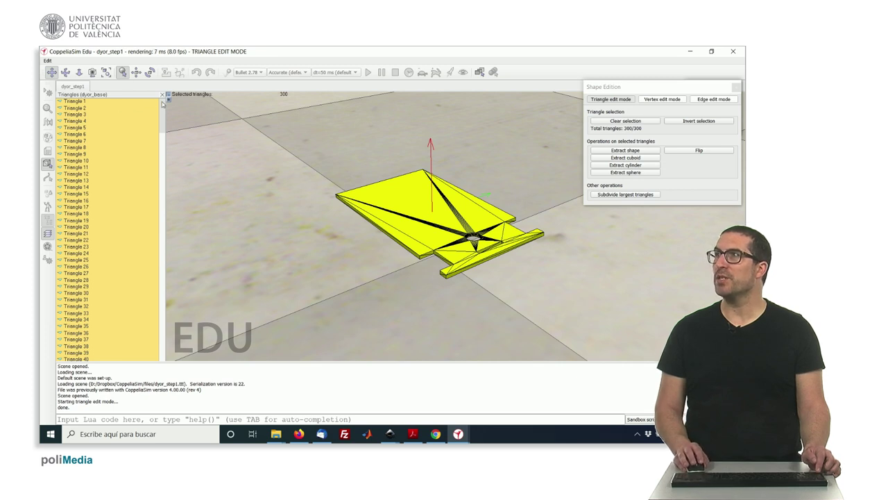
Step: Extract a pure cuboid from the selected base triangles, then exit editing without applying mesh changes
{"action": "left_click_drag", "start_coordinate": [163, 104], "coordinate": [371, 113]}
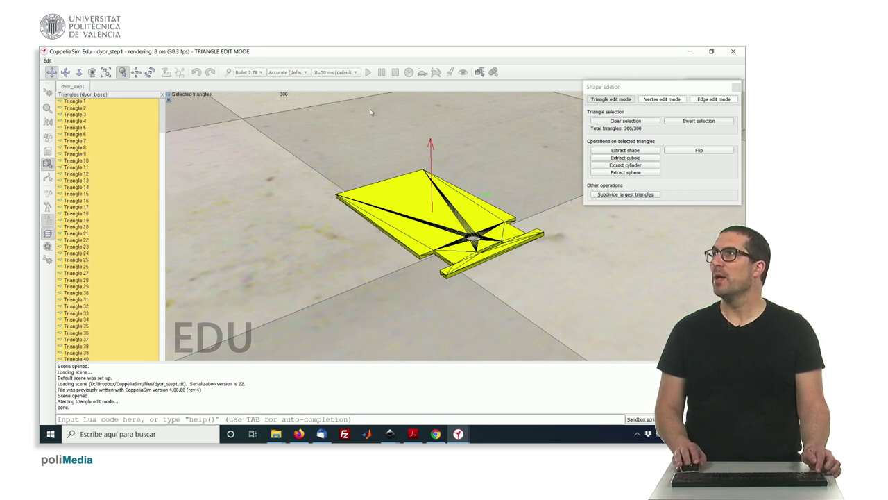
{"action": "left_click", "coordinate": [626, 158]}
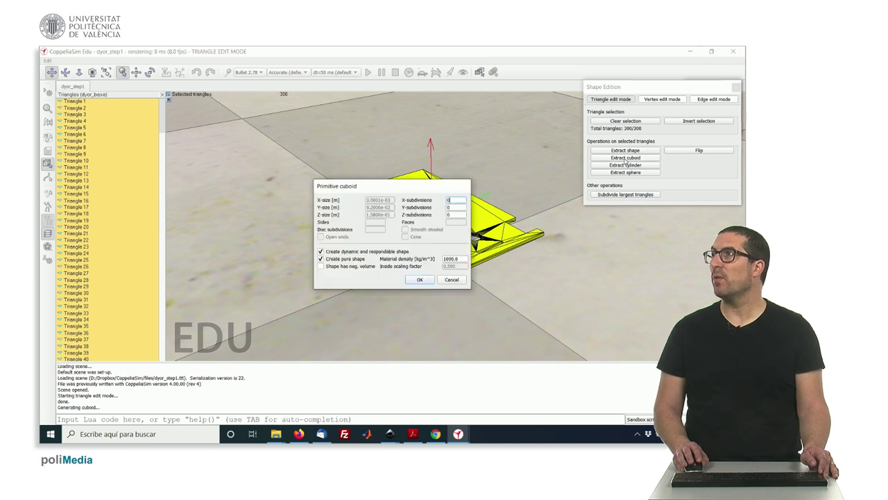
{"action": "left_click", "coordinate": [421, 279]}
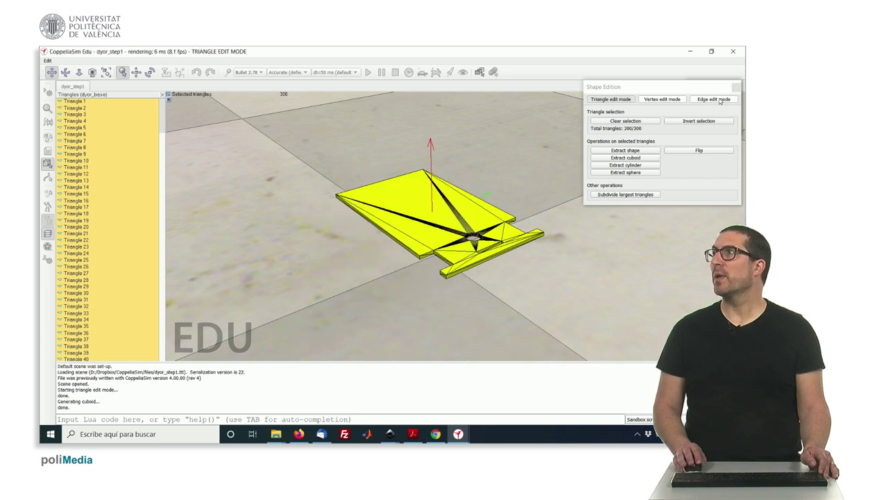
{"action": "left_click", "coordinate": [736, 86]}
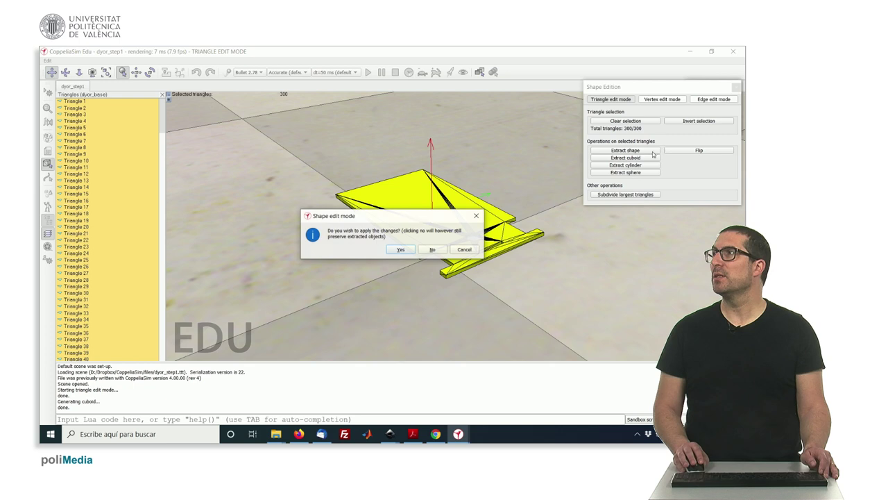
{"action": "left_click", "coordinate": [432, 249]}
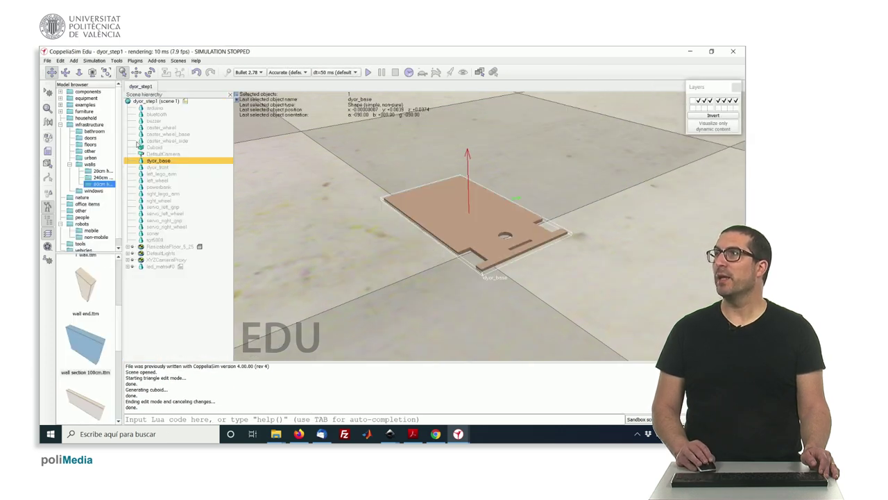
{"action": "left_click", "coordinate": [142, 147]}
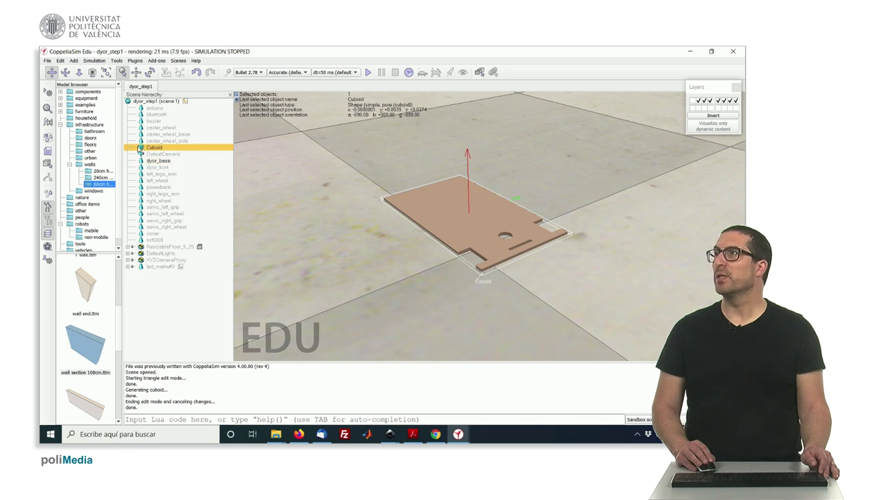
{"action": "double_click", "coordinate": [141, 148]}
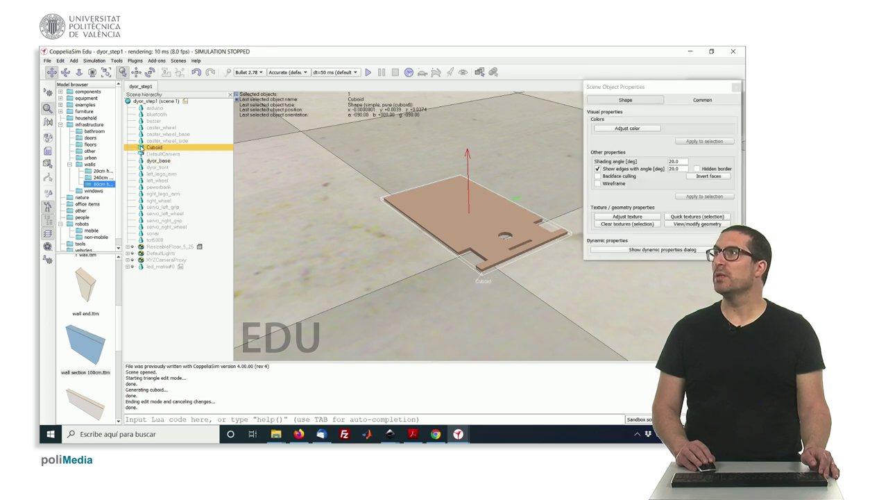
{"action": "left_click", "coordinate": [700, 100]}
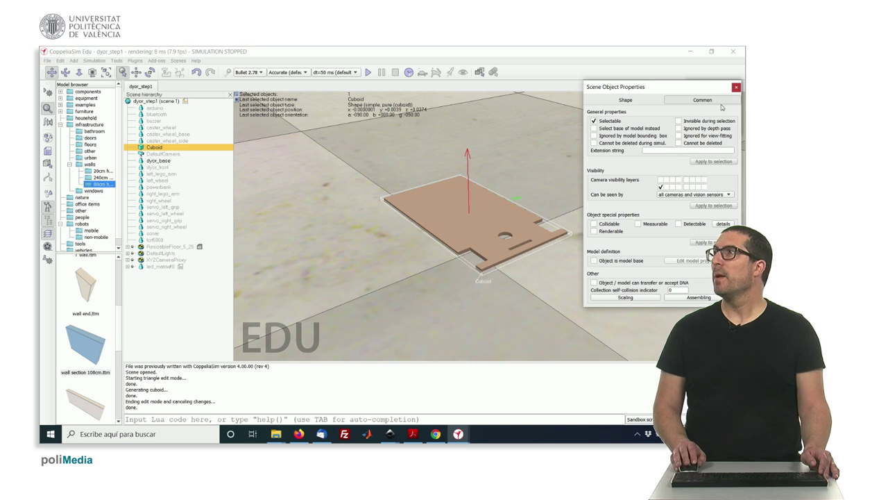
{"action": "left_click", "coordinate": [737, 87]}
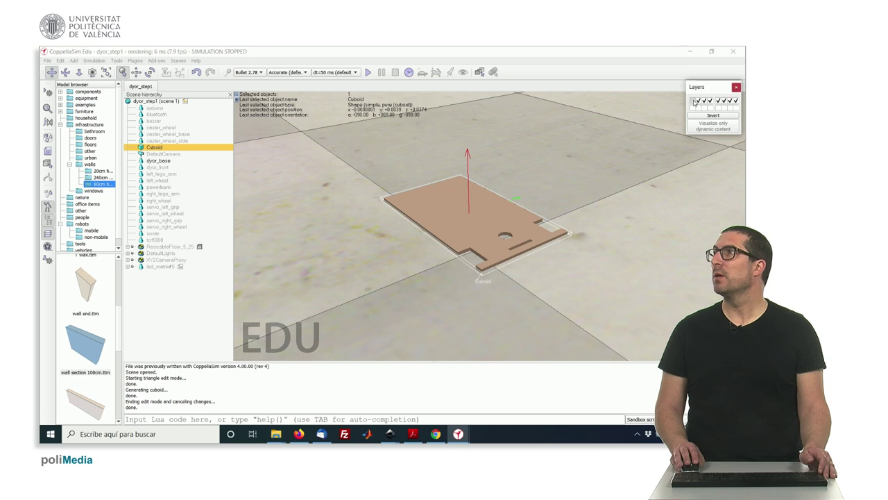
Step: Re-enable the first layer and invert layers twice so the robot shows and the Cuboid stays hidden
{"action": "left_click", "coordinate": [693, 101]}
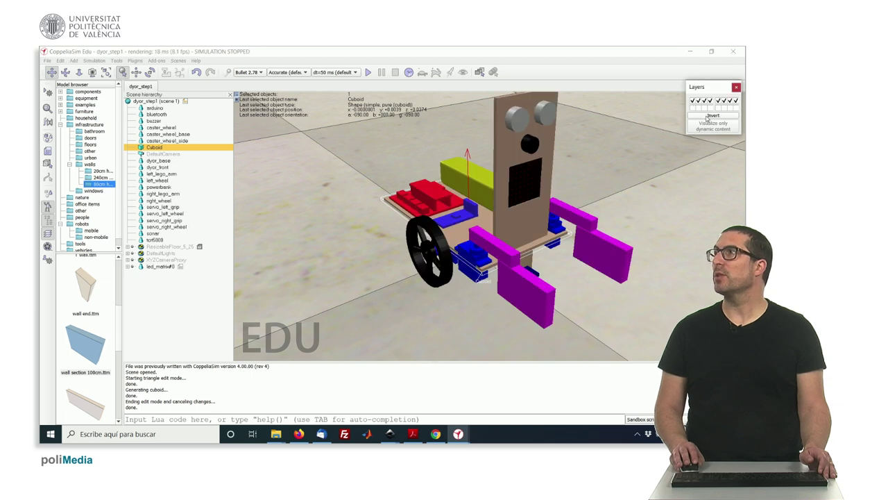
{"action": "left_click", "coordinate": [709, 116]}
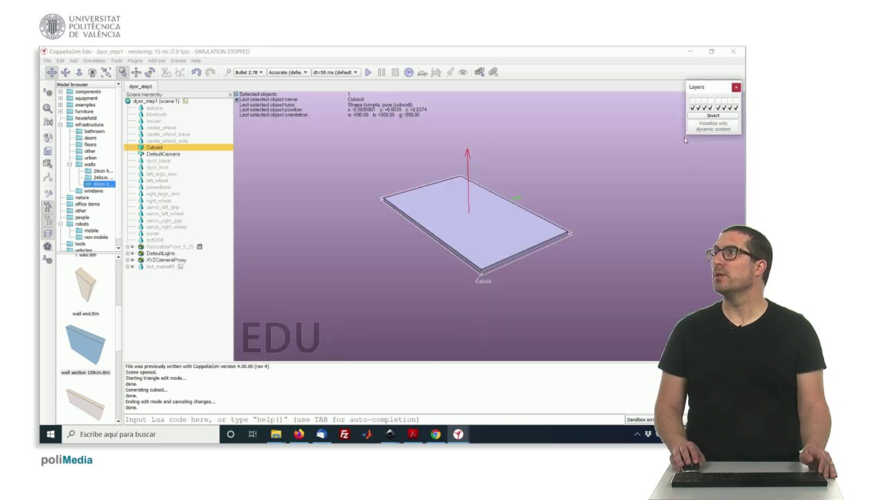
{"action": "left_click", "coordinate": [586, 267]}
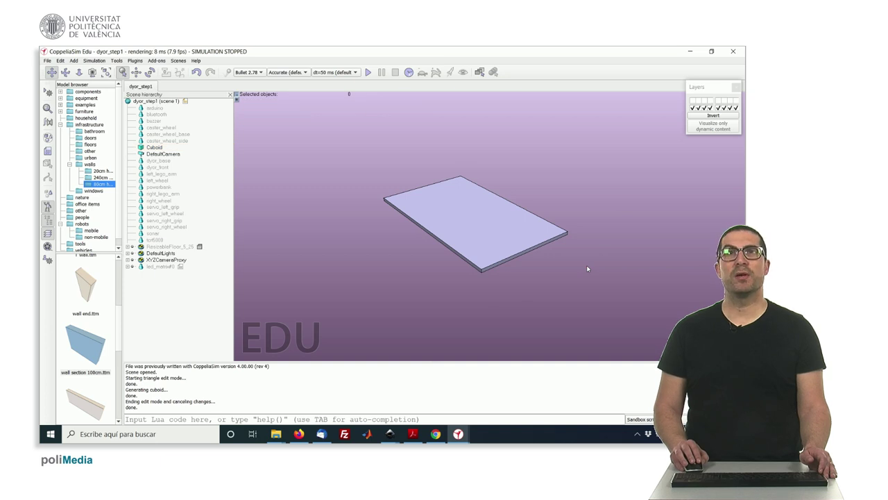
{"action": "left_click", "coordinate": [712, 116]}
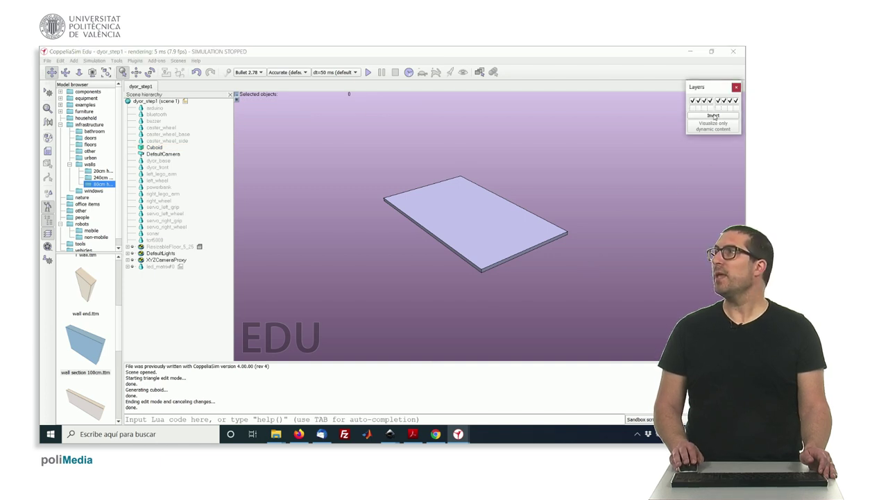
{"action": "left_click_drag", "start_coordinate": [557, 218], "coordinate": [525, 215]}
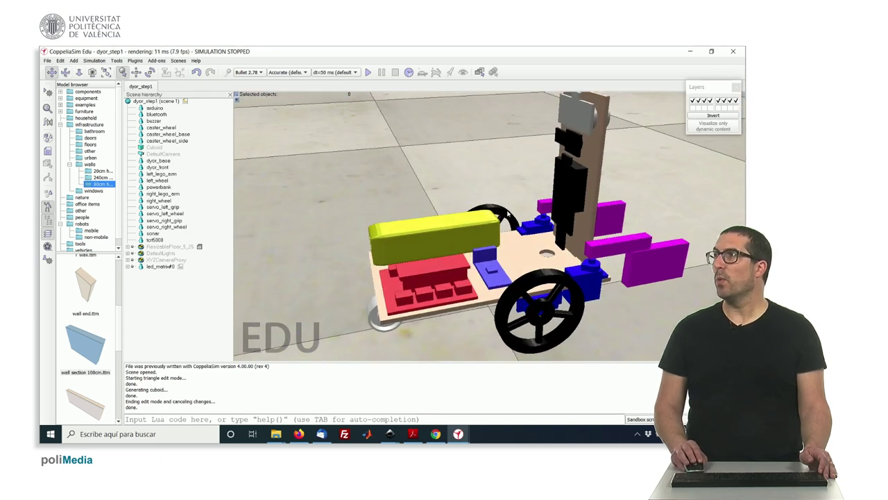
Step: Inspect both wheels and lego arms, then open left_lego_arm's 24-triangle mesh in triangle edit mode
{"action": "left_click", "coordinate": [509, 215]}
{"action": "left_click", "coordinate": [548, 280]}
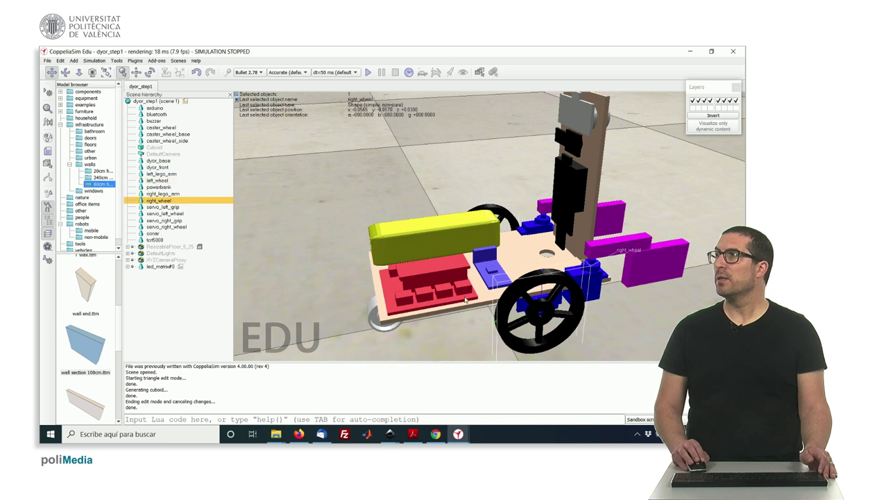
{"action": "left_click", "coordinate": [603, 223]}
{"action": "left_click", "coordinate": [669, 263]}
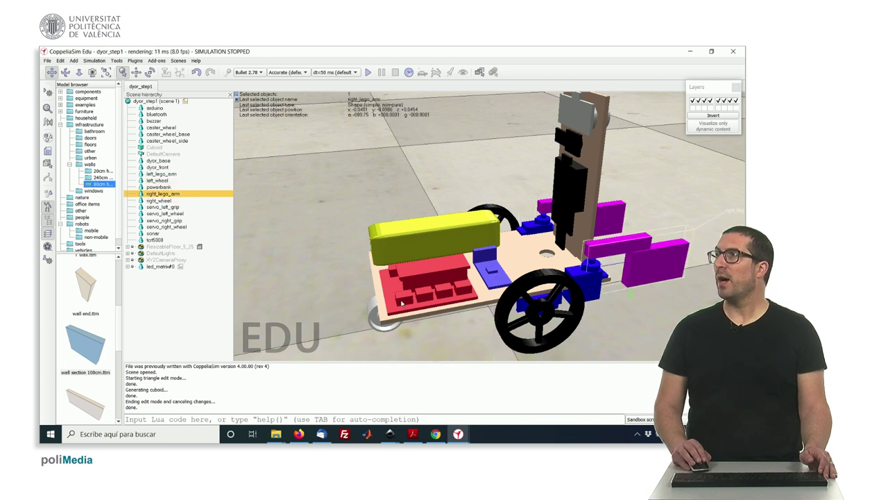
{"action": "left_click_drag", "start_coordinate": [540, 256], "coordinate": [517, 326]}
{"action": "left_click", "coordinate": [534, 300]}
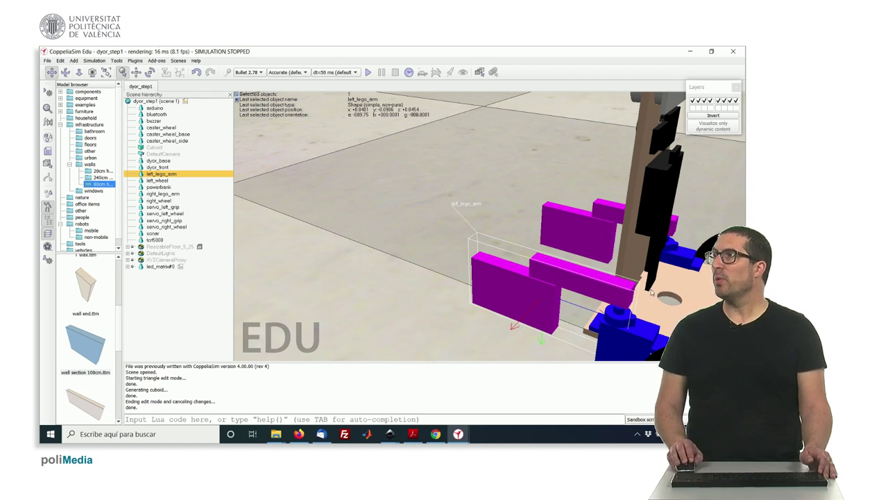
{"action": "left_click_drag", "start_coordinate": [606, 345], "coordinate": [468, 265]}
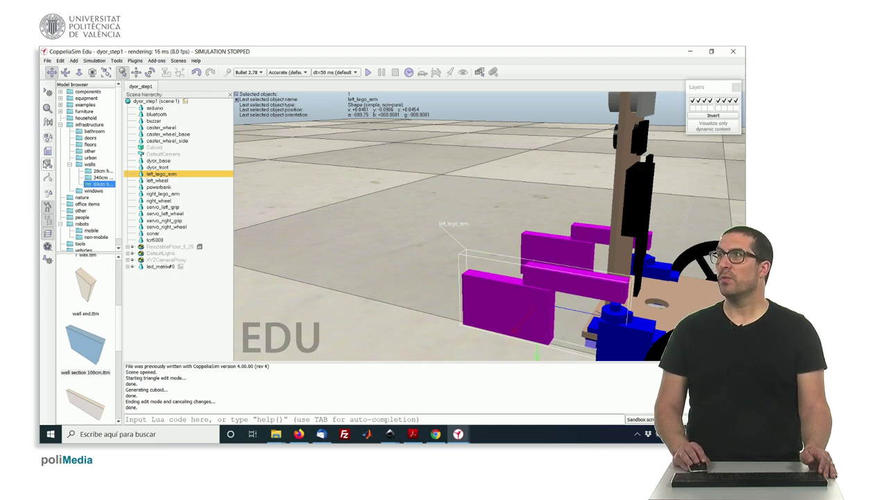
{"action": "left_click", "coordinate": [47, 164]}
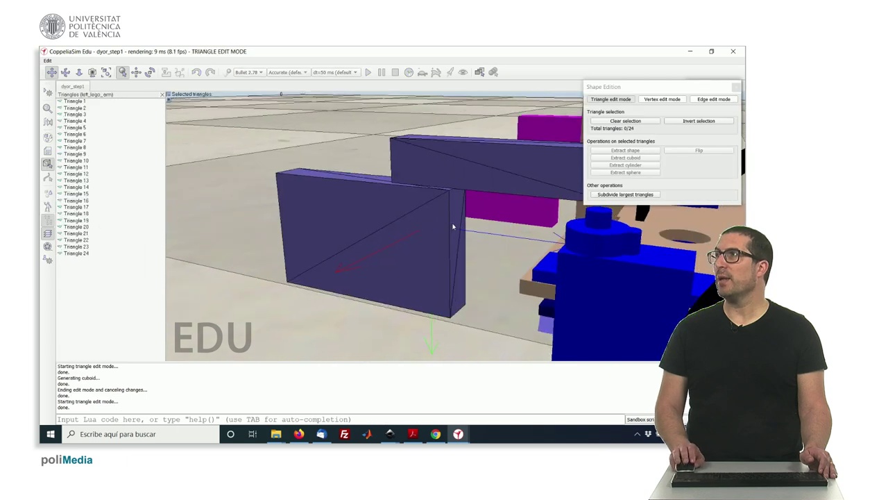
Step: Box-select 10 arm triangles, extract pure cuboid Cuboid0, and exit editing without changing the arm mesh
{"action": "middle_click_drag", "start_coordinate": [451, 225], "coordinate": [394, 181]}
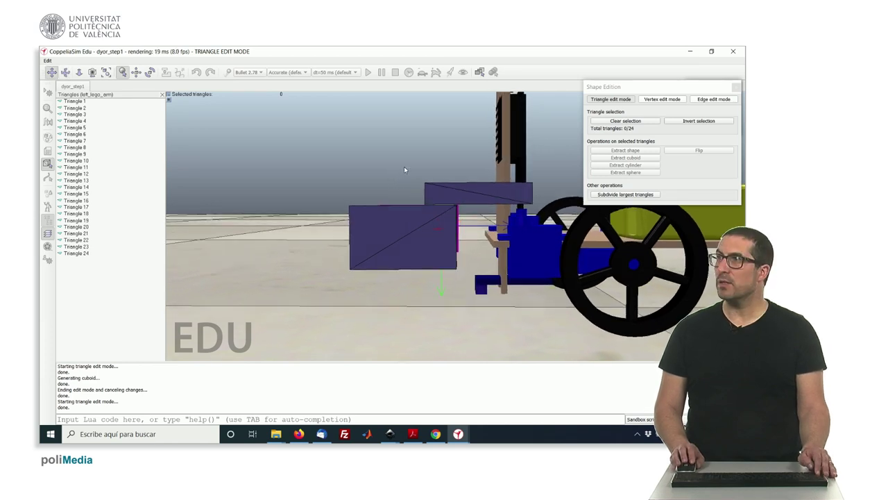
{"action": "left_click_drag", "start_coordinate": [404, 165], "coordinate": [558, 208]}
{"action": "middle_click_drag", "start_coordinate": [455, 208], "coordinate": [552, 205]}
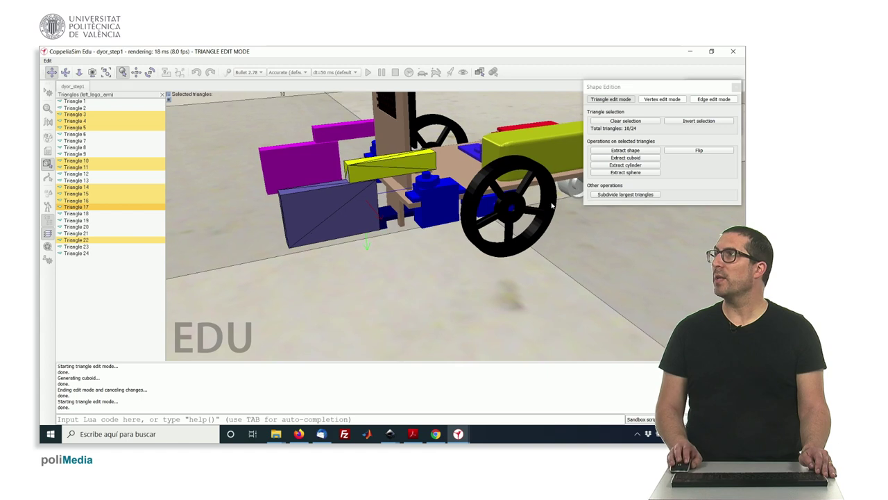
{"action": "left_click", "coordinate": [609, 159]}
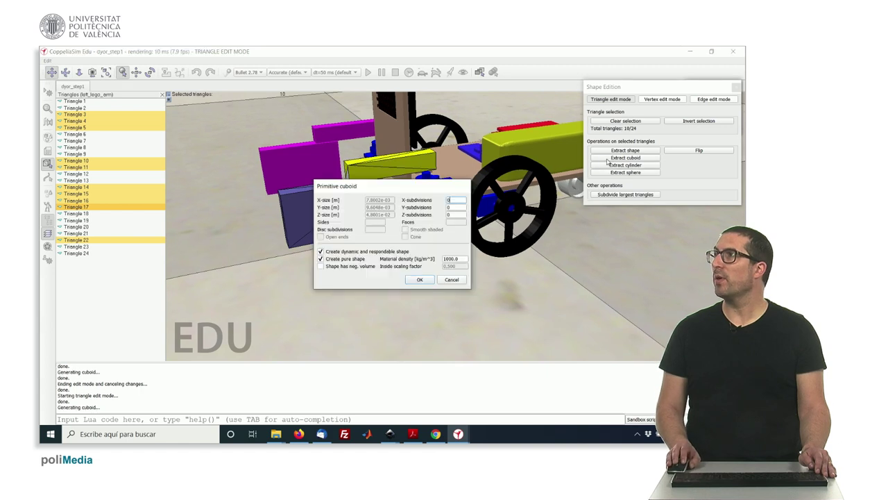
{"action": "left_click", "coordinate": [418, 280]}
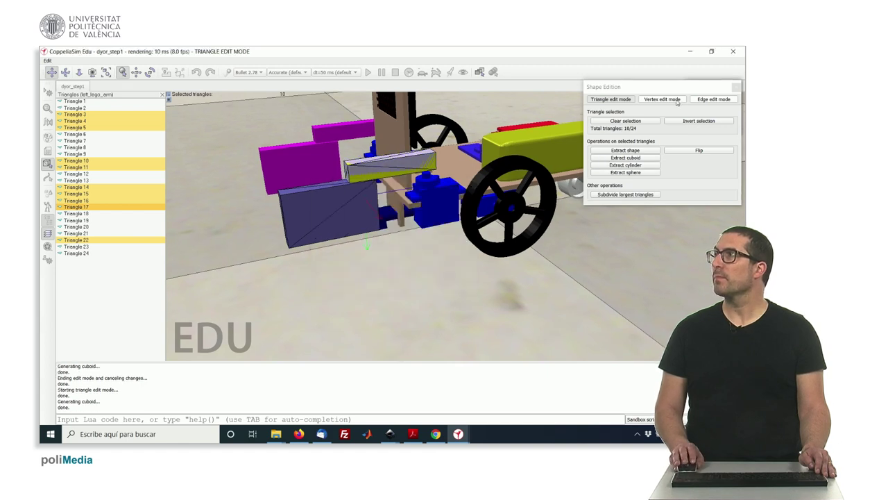
{"action": "left_click", "coordinate": [736, 88]}
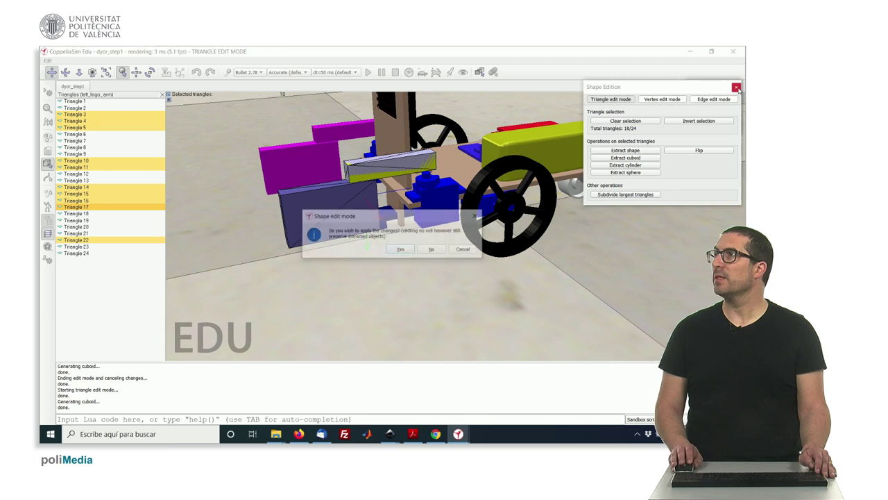
{"action": "left_click", "coordinate": [432, 250]}
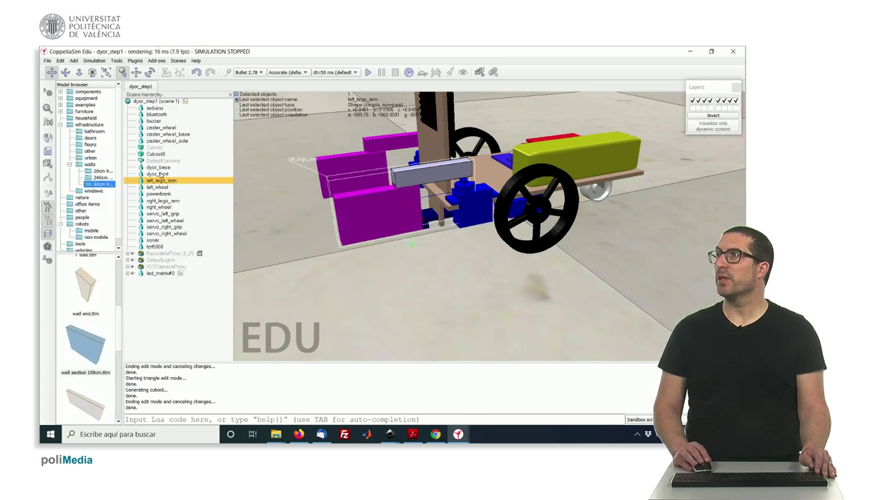
Step: Check Cuboid0's visibility layers, invert layers to view both cuboids, then restore the normal layers
{"action": "double_click", "coordinate": [140, 155]}
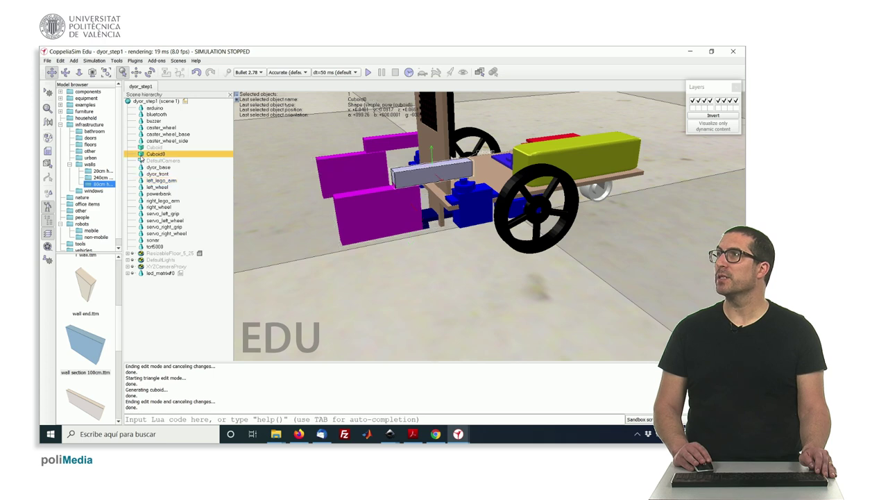
{"action": "left_click", "coordinate": [701, 100]}
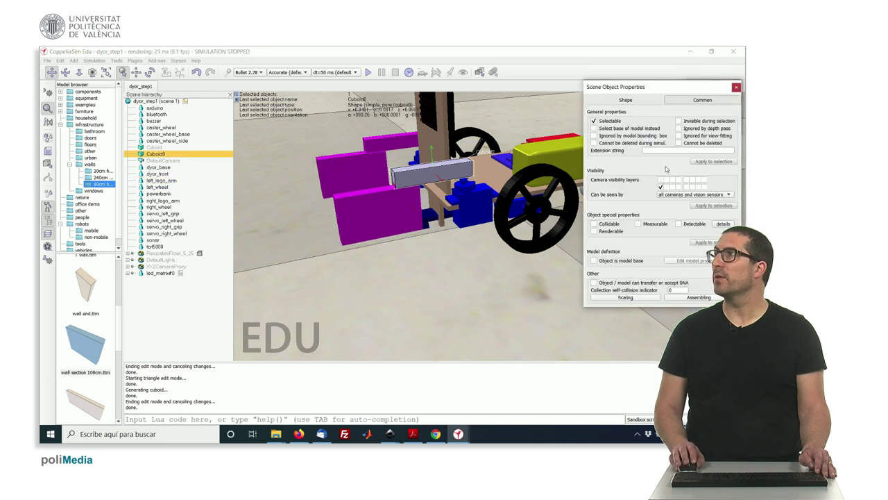
{"action": "left_click", "coordinate": [736, 86]}
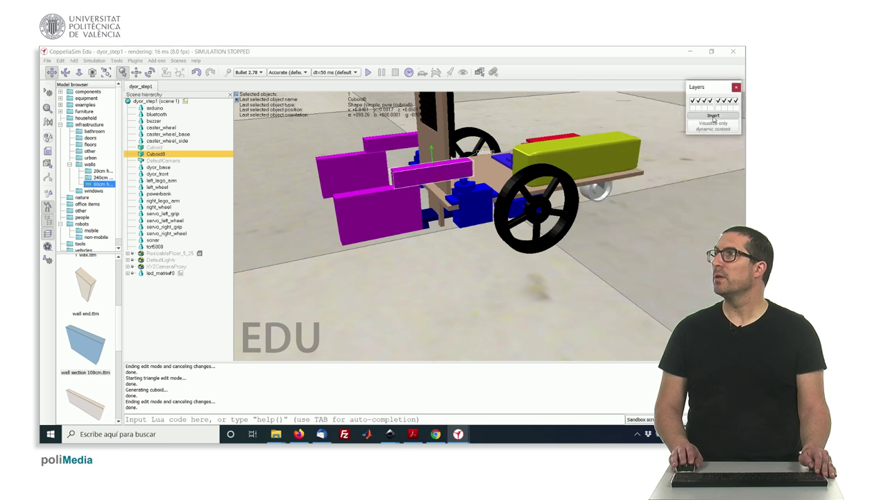
{"action": "left_click", "coordinate": [713, 116]}
{"action": "middle_click_drag", "start_coordinate": [605, 204], "coordinate": [618, 184]}
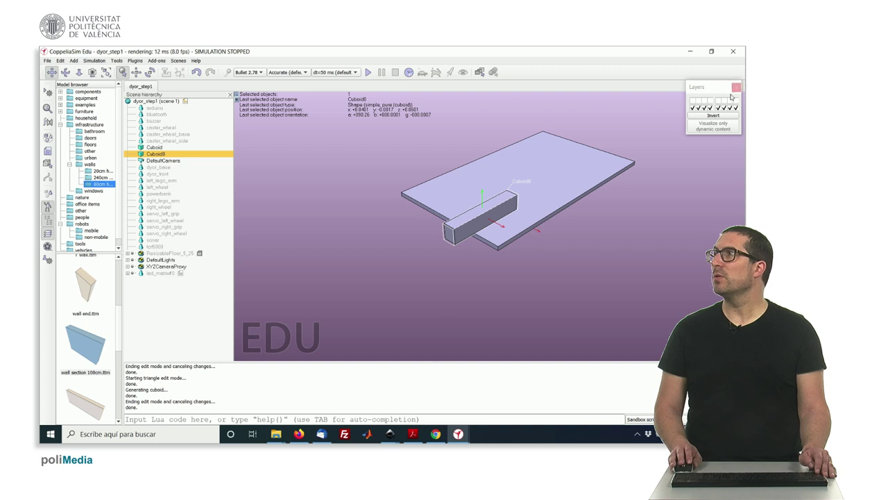
{"action": "left_click", "coordinate": [727, 116]}
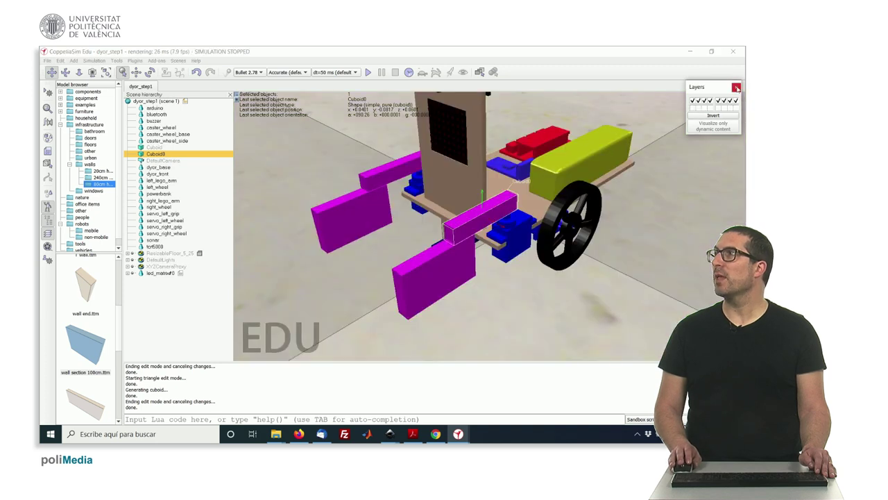
Step: Select left_wheel, enter triangle edit mode, and box-select all 2148 of its triangles
{"action": "left_click", "coordinate": [555, 216]}
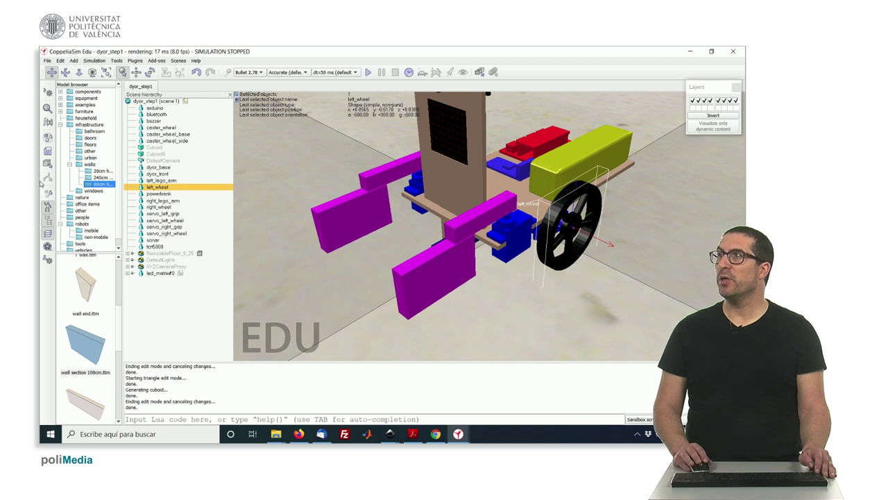
{"action": "left_click", "coordinate": [47, 164]}
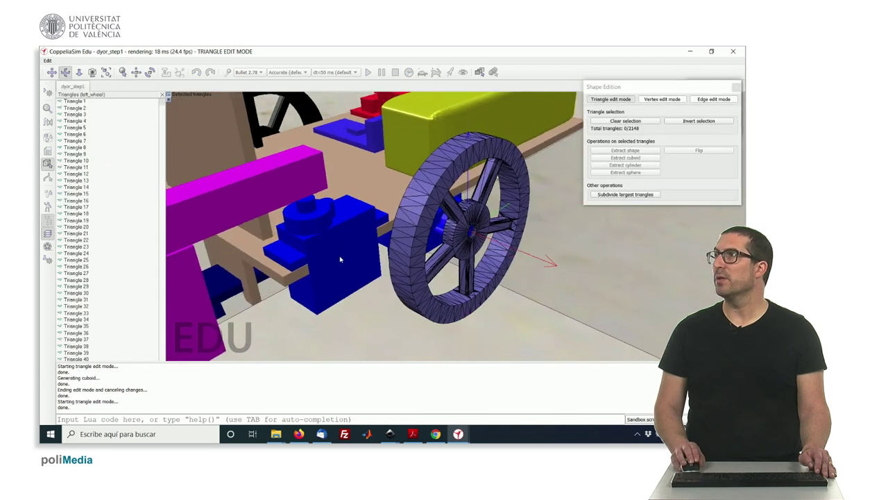
{"action": "scroll", "coordinate": [390, 160], "scroll_direction": "down", "scroll_amount": 3}
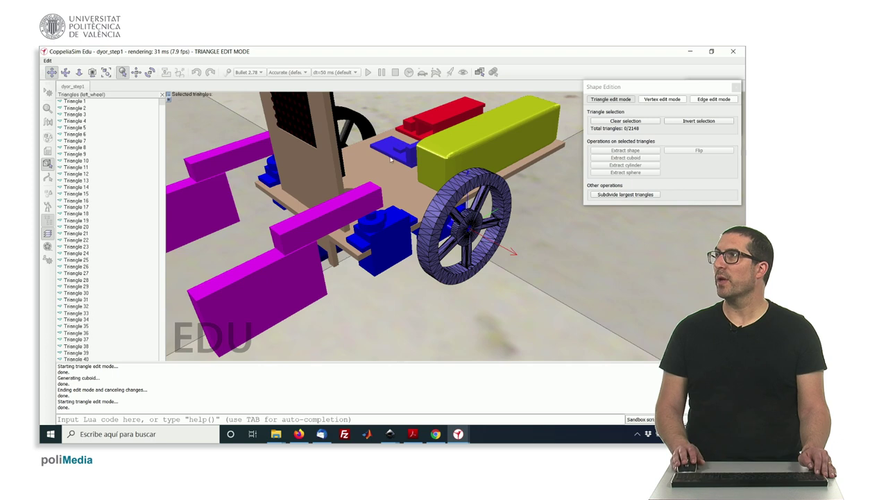
{"action": "left_click_drag", "start_coordinate": [381, 150], "coordinate": [551, 312]}
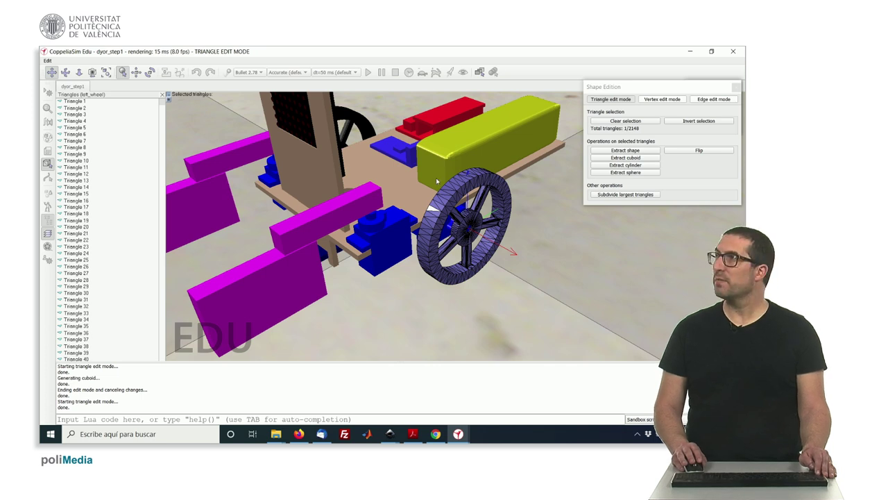
{"action": "left_click_drag", "start_coordinate": [376, 153], "coordinate": [546, 305]}
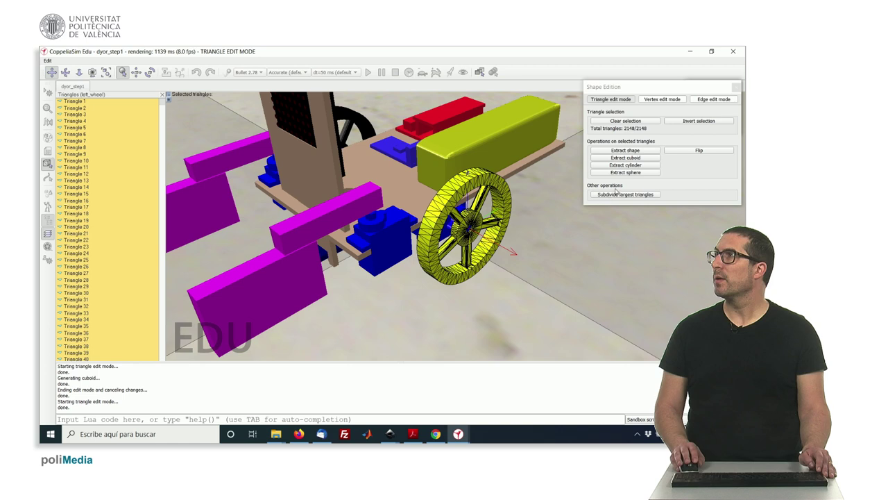
Step: Extract a pure cylinder from the wheel triangles and exit editing without applying mesh changes
{"action": "left_click", "coordinate": [625, 165]}
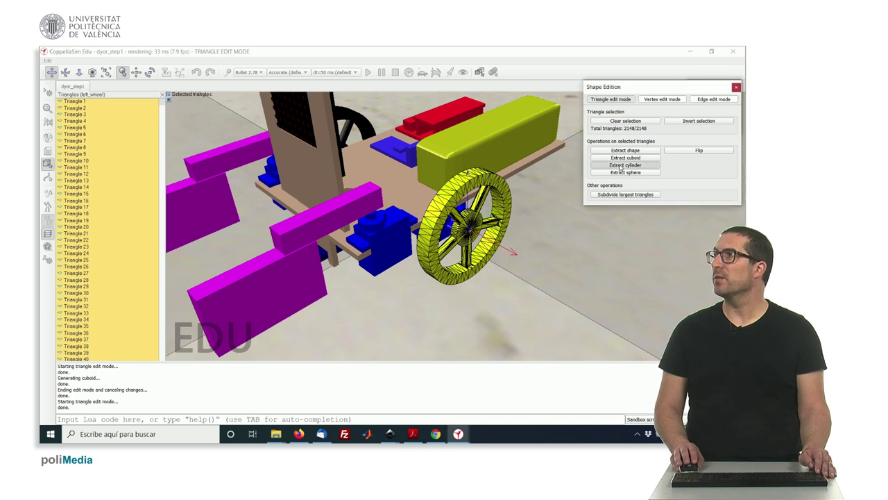
{"action": "left_click", "coordinate": [420, 279]}
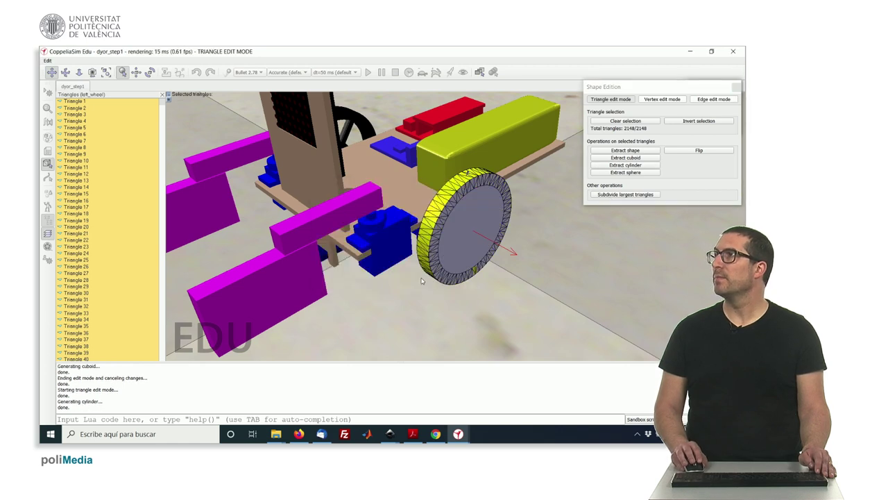
{"action": "left_click", "coordinate": [737, 87]}
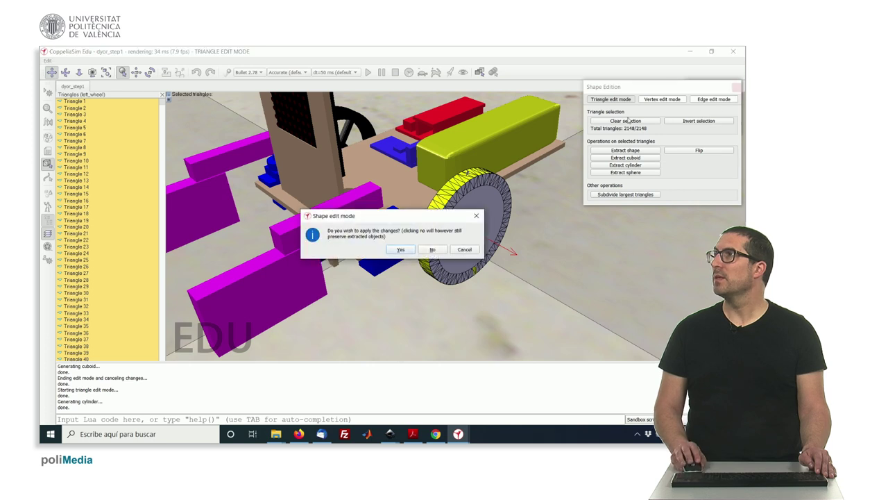
{"action": "left_click", "coordinate": [433, 250]}
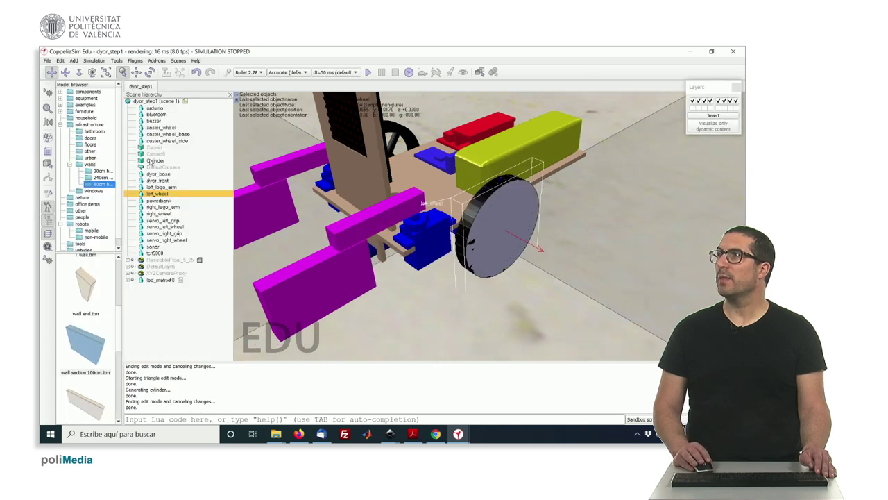
Step: Uncheck the first camera visibility layer in the Cylinder's Common object properties
{"action": "left_click", "coordinate": [142, 162]}
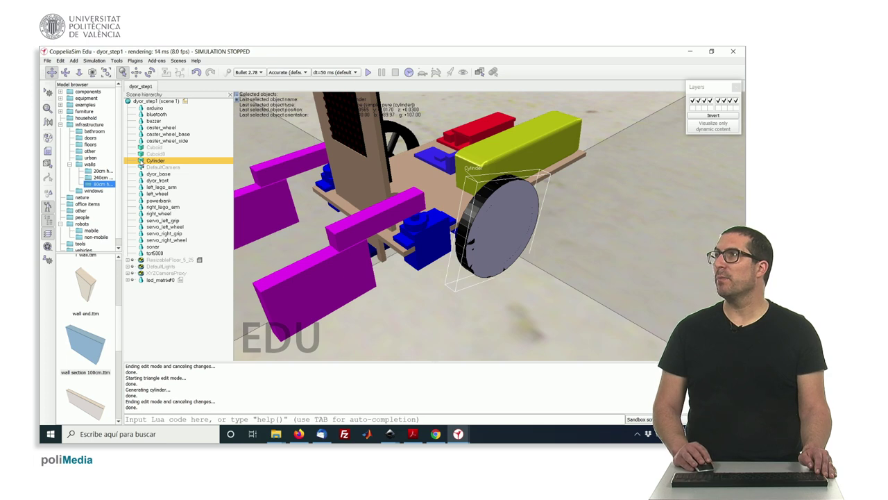
{"action": "double_click", "coordinate": [140, 160]}
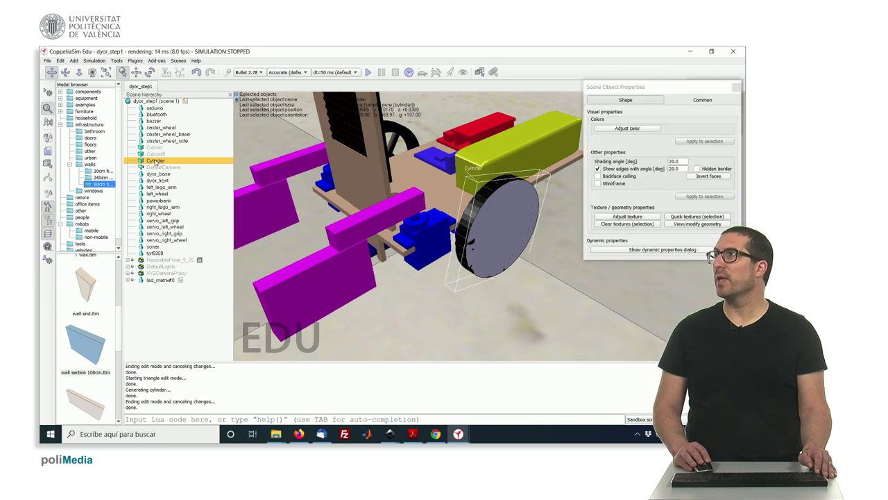
{"action": "left_click", "coordinate": [703, 100]}
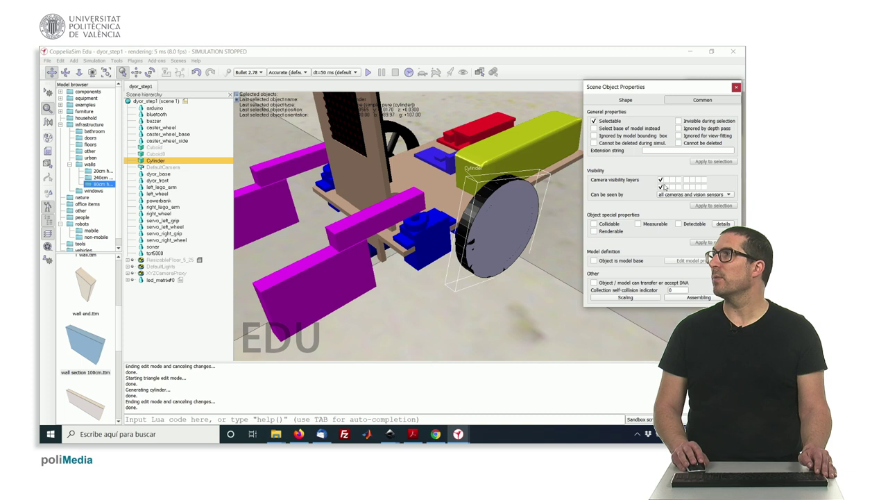
{"action": "left_click", "coordinate": [660, 180]}
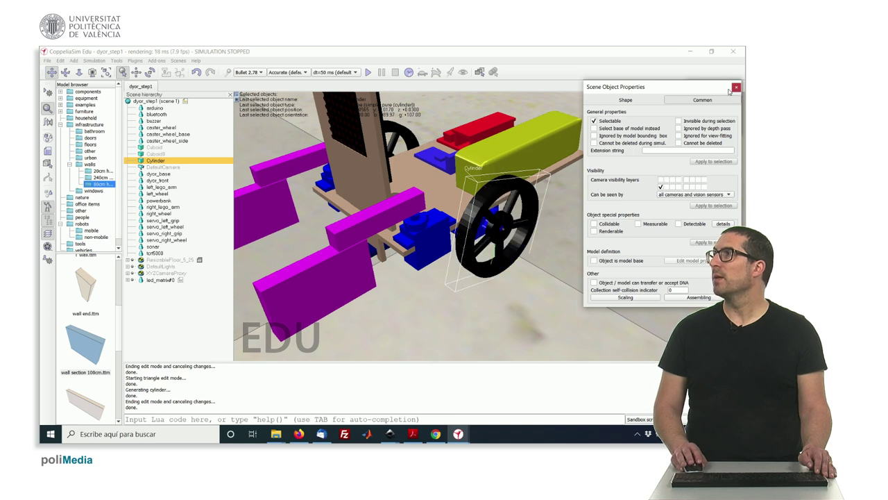
{"action": "left_click", "coordinate": [736, 87]}
Step: Toggle Visualize only dynamic content on to check the shapes, then off again
{"action": "left_click", "coordinate": [713, 126]}
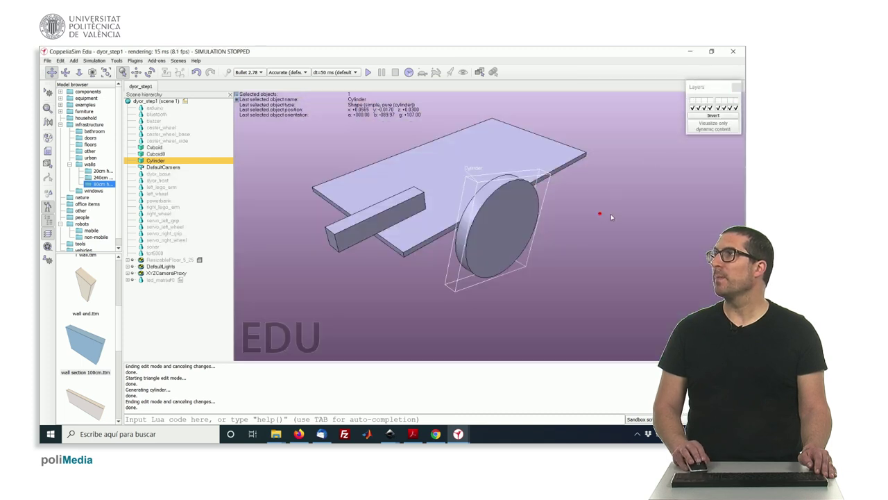
{"action": "mouse_move", "coordinate": [610, 217]}
{"action": "left_mouse_down"}
{"action": "mouse_move", "coordinate": [636, 214]}
{"action": "mouse_move", "coordinate": [605, 215]}
{"action": "left_mouse_up"}
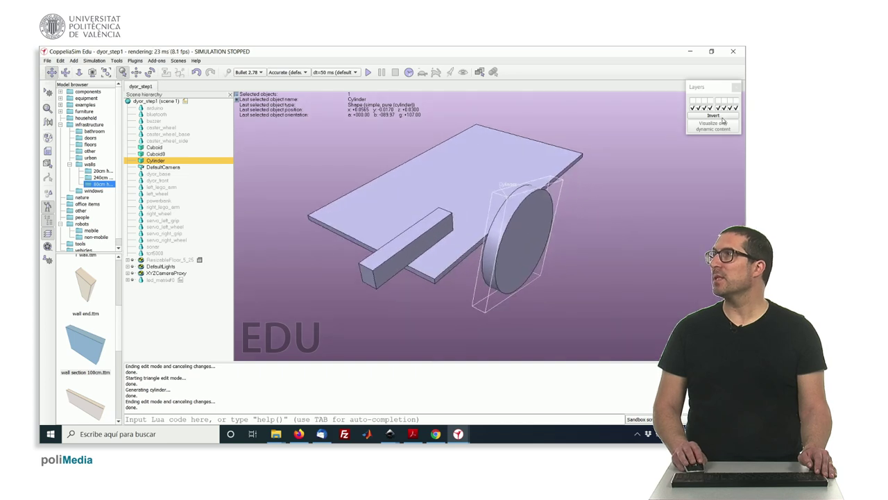
{"action": "left_click", "coordinate": [723, 121]}
{"action": "left_click", "coordinate": [737, 87]}
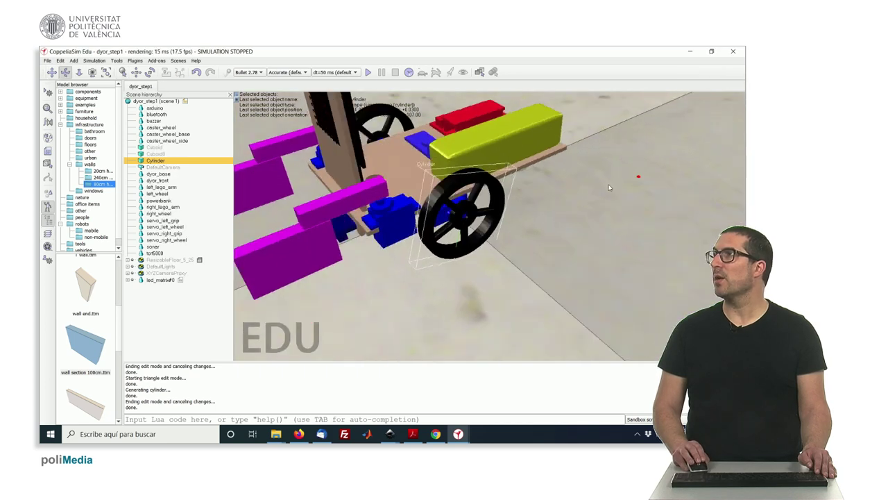
{"action": "left_click_drag", "start_coordinate": [609, 187], "coordinate": [620, 107]}
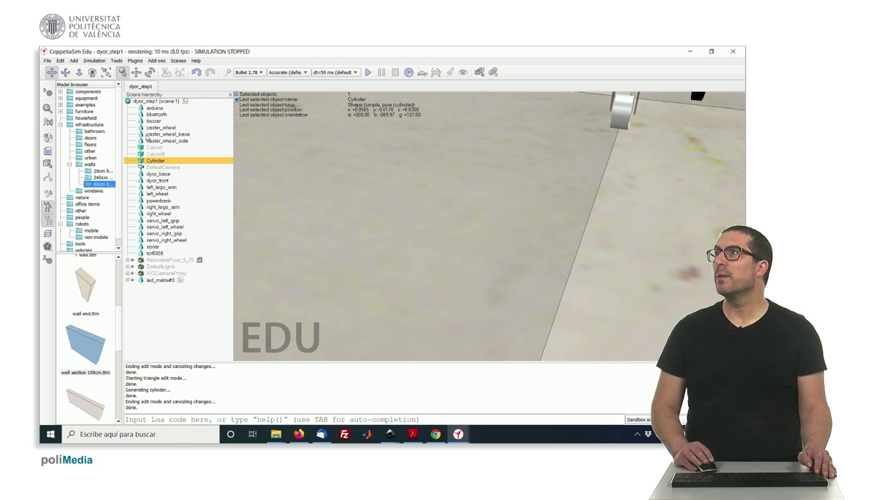
{"action": "left_click", "coordinate": [147, 135]}
{"action": "left_click", "coordinate": [106, 72]}
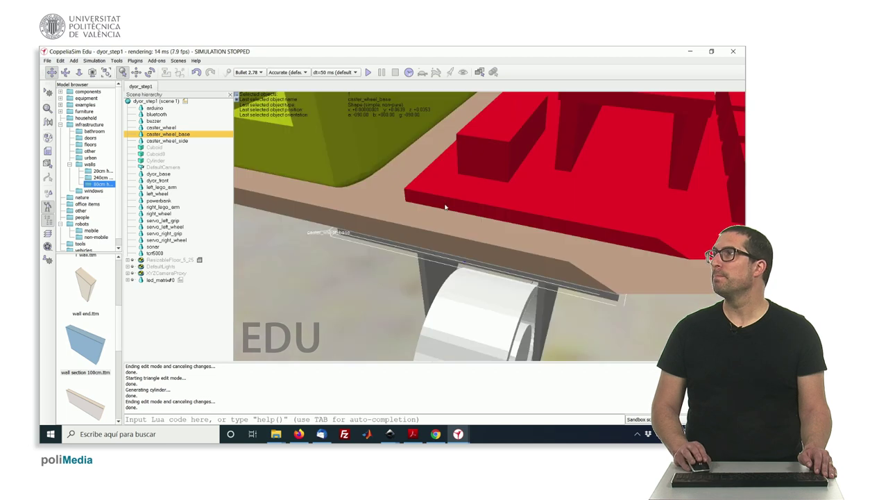
{"action": "scroll", "coordinate": [448, 205], "scroll_direction": "down", "scroll_amount": 10}
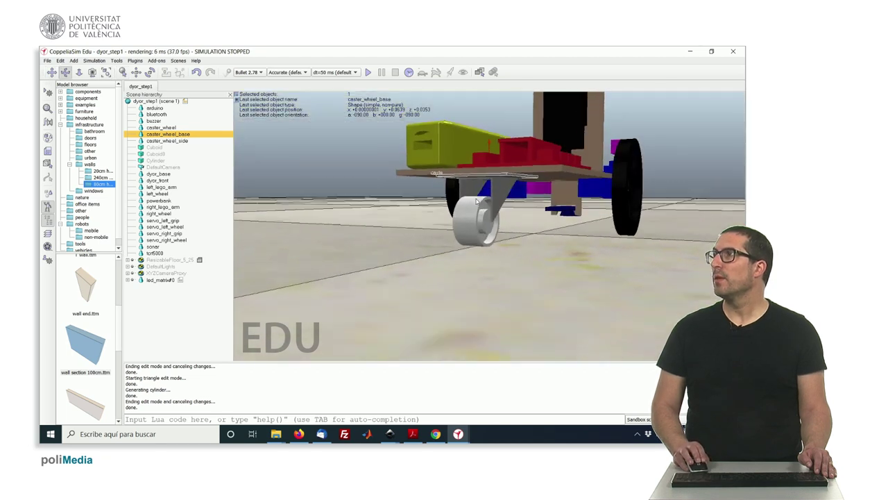
{"action": "left_click_drag", "start_coordinate": [477, 201], "coordinate": [500, 190]}
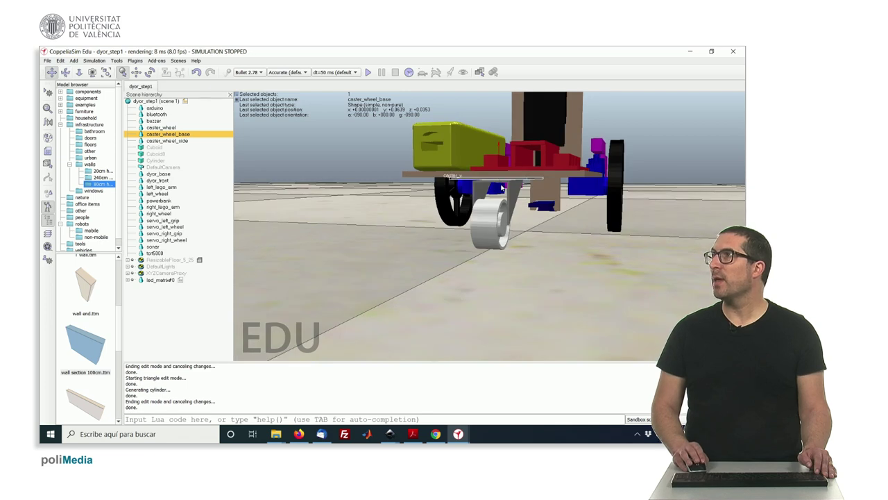
{"action": "left_click", "coordinate": [512, 187]}
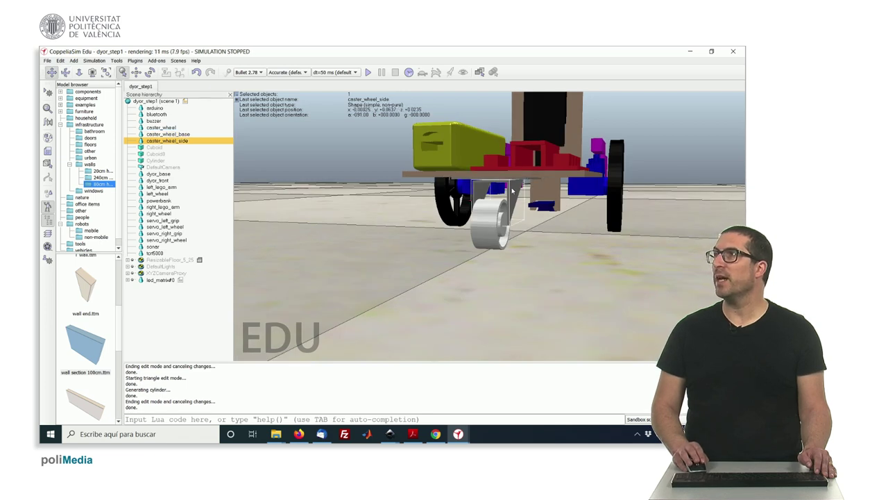
{"action": "left_click_drag", "start_coordinate": [512, 189], "coordinate": [517, 192]}
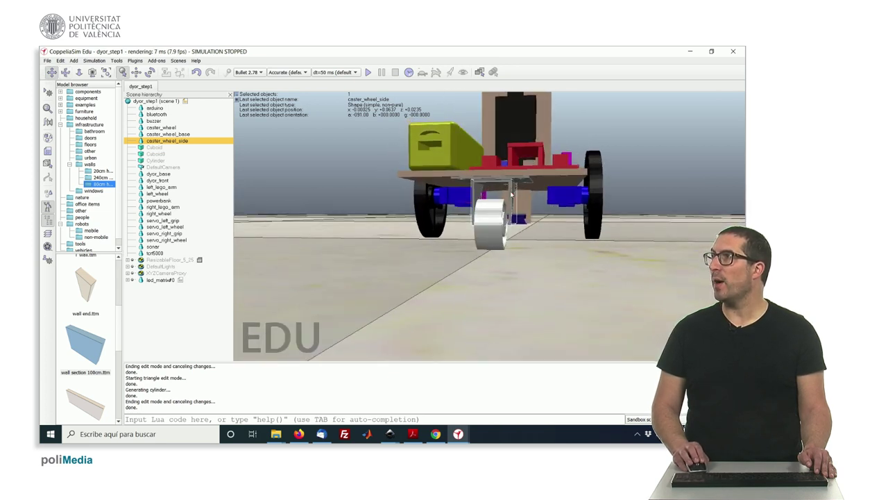
{"action": "left_click_drag", "start_coordinate": [472, 230], "coordinate": [419, 295]}
{"action": "left_click", "coordinate": [409, 306]}
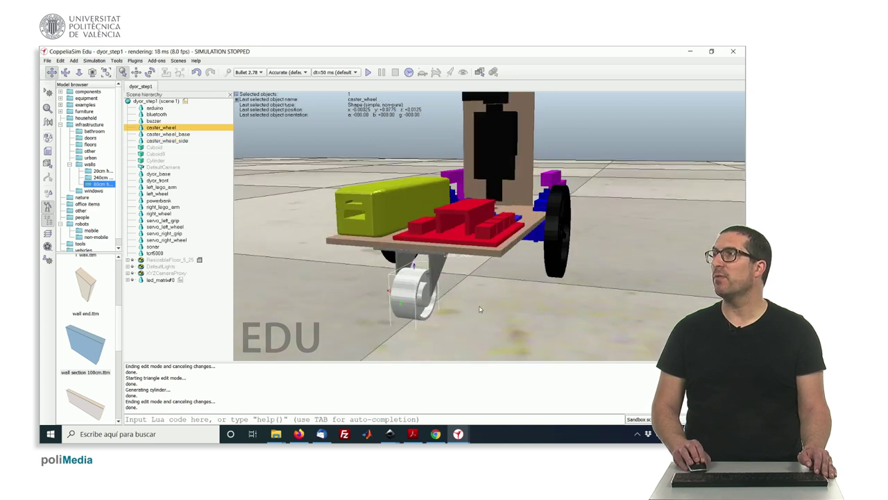